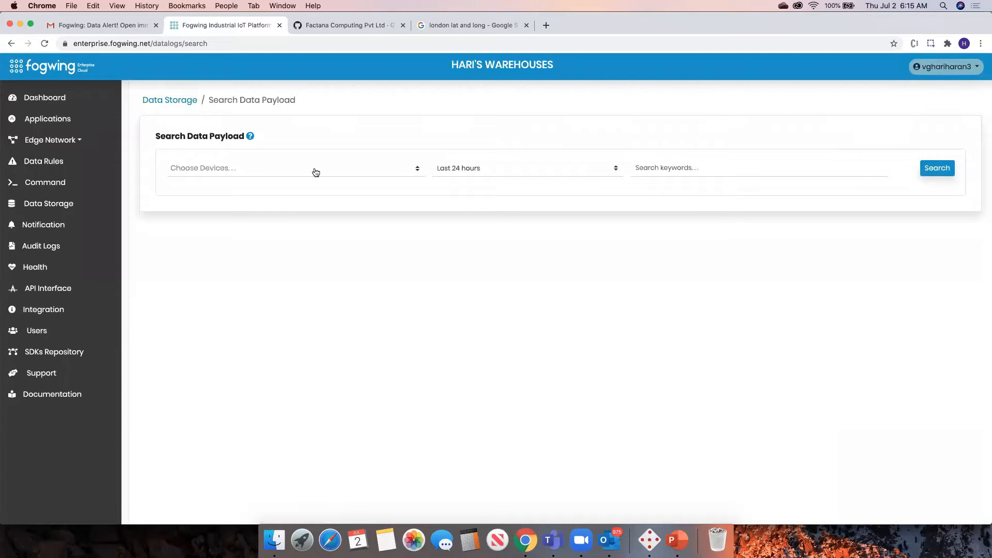
Select all devices for the payload search and set the time range to Last 30 days.
{"action": "left_click", "coordinate": [316, 172]}
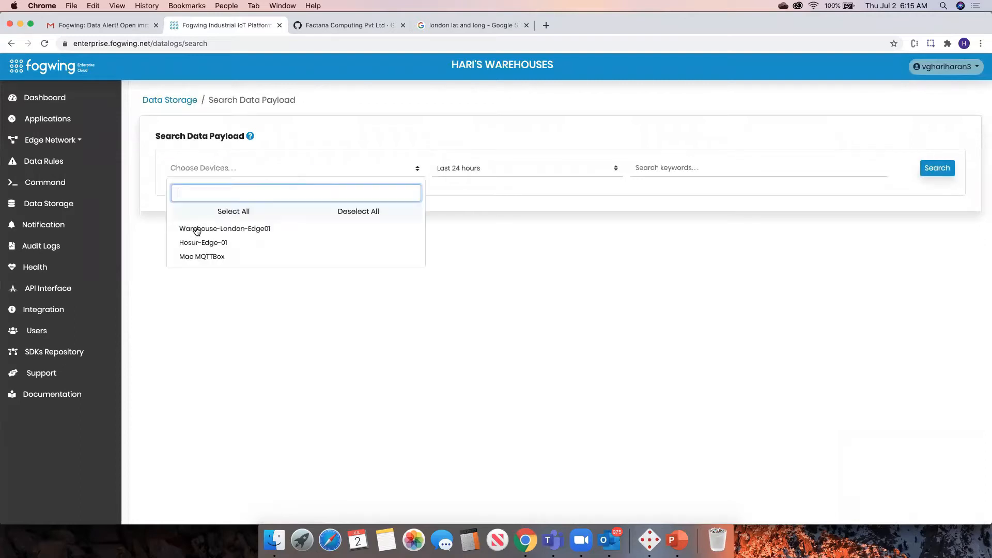
{"action": "left_click", "coordinate": [235, 211]}
{"action": "left_click", "coordinate": [582, 259]}
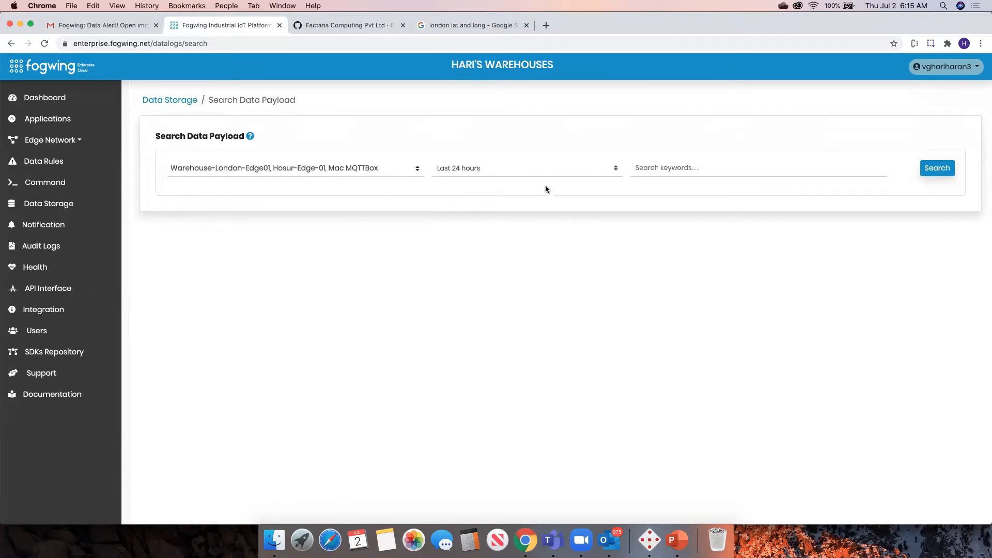
{"action": "left_click", "coordinate": [540, 171]}
{"action": "left_click", "coordinate": [509, 185]}
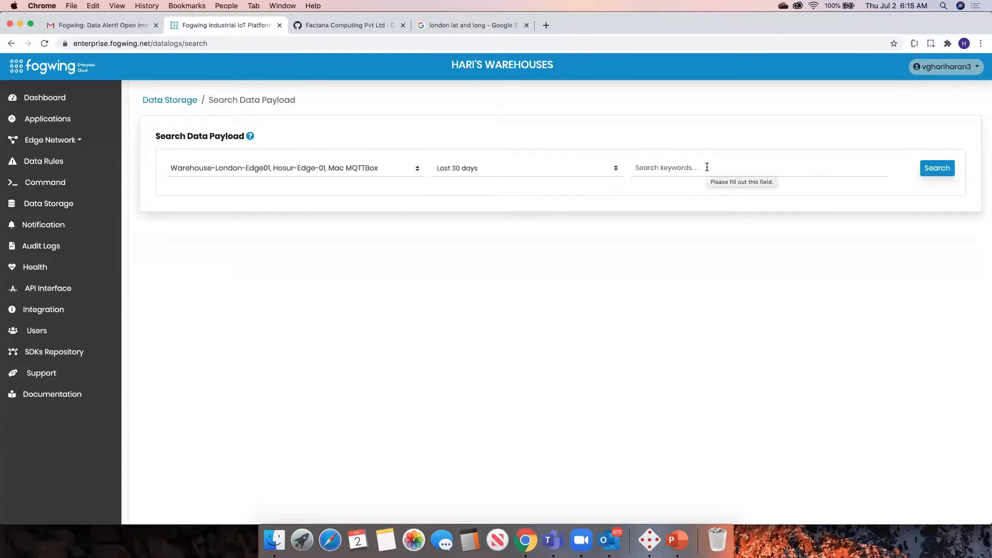
Switch to MQTTBox to check the payload field names, then return to the browser.
{"action": "right_click", "coordinate": [678, 526]}
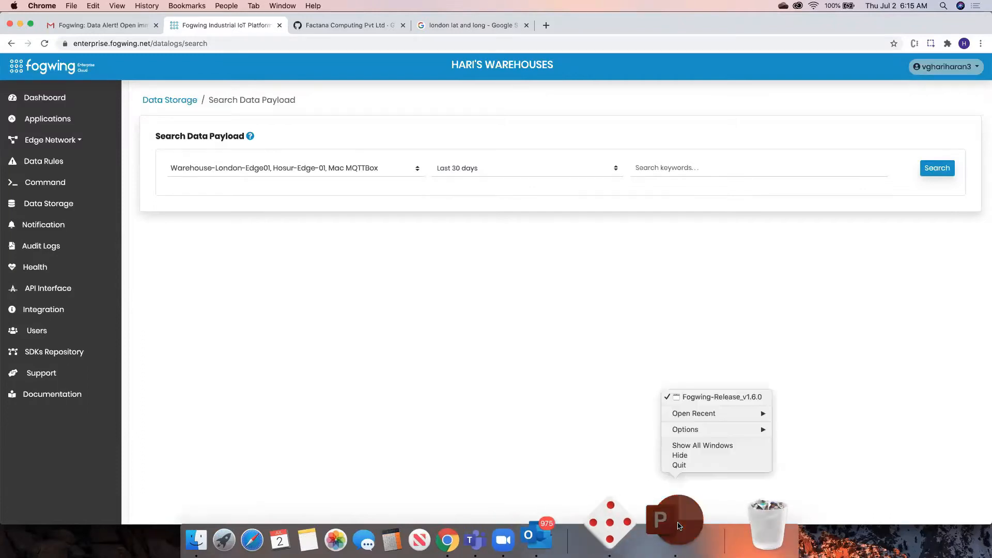
{"action": "left_click", "coordinate": [625, 525]}
{"action": "left_click", "coordinate": [646, 526]}
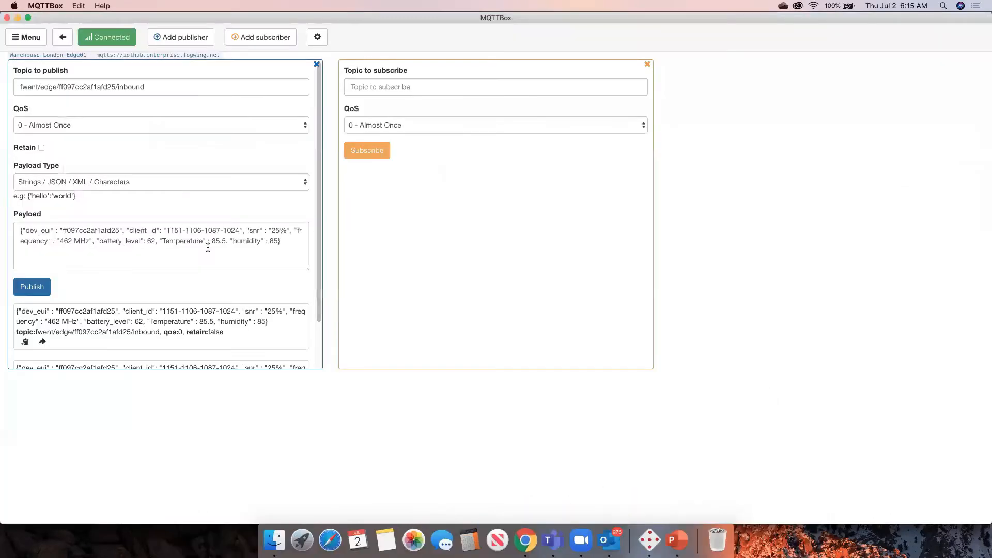
{"action": "left_click", "coordinate": [172, 242]}
{"action": "double_click", "coordinate": [181, 241]}
{"action": "left_click", "coordinate": [238, 239]}
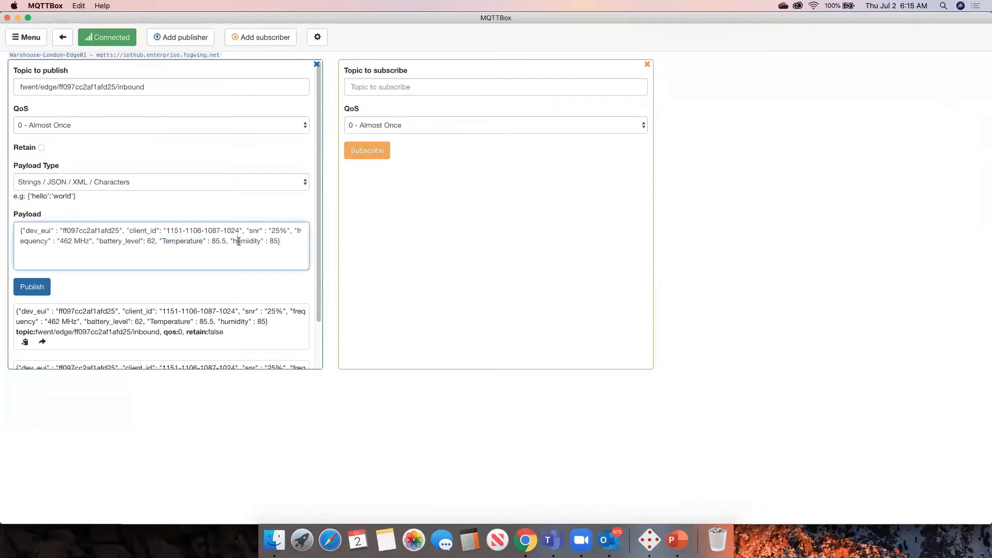
{"action": "left_click_drag", "start_coordinate": [98, 240], "coordinate": [140, 241]}
{"action": "left_click", "coordinate": [527, 536]}
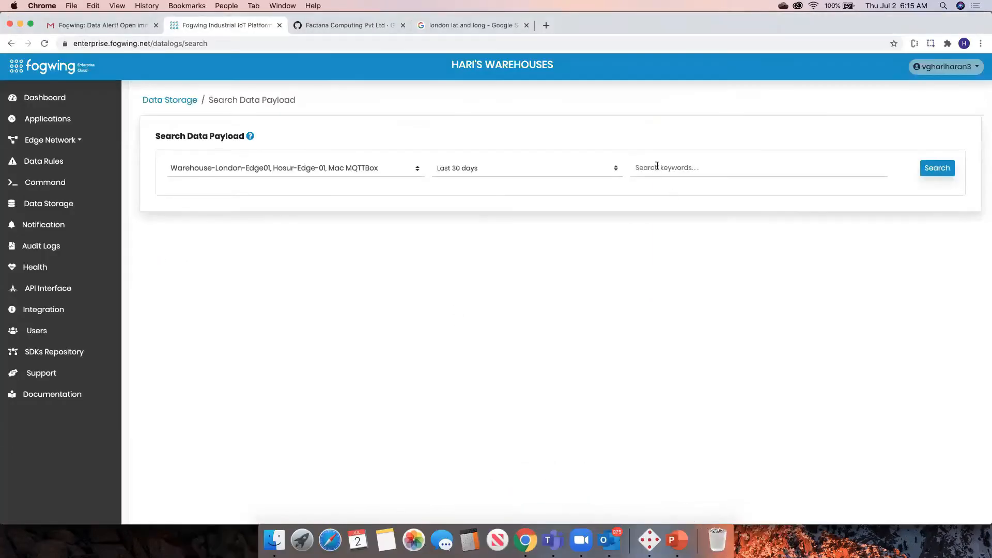
Search the data payload for the Temperature keyword.
{"action": "left_click", "coordinate": [657, 165]}
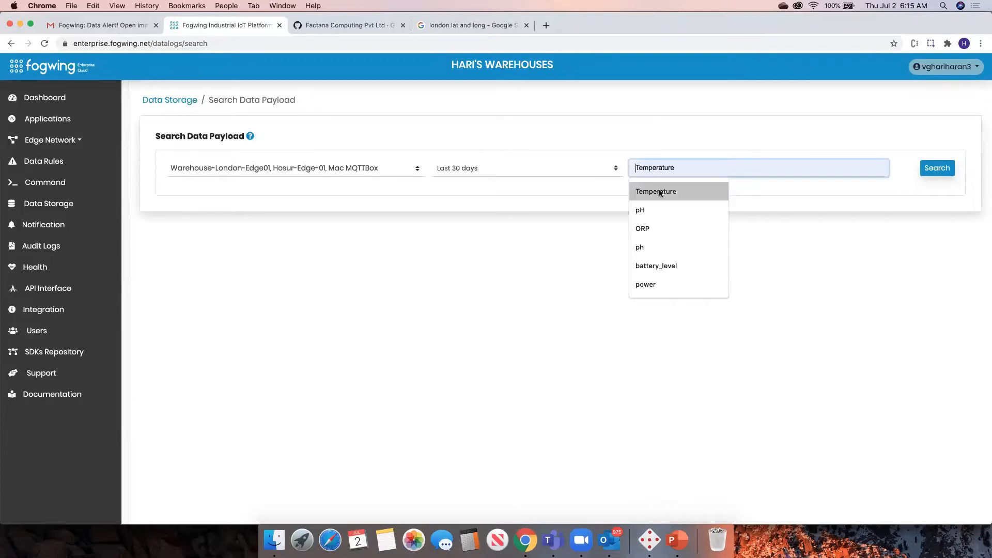
{"action": "left_click", "coordinate": [659, 191]}
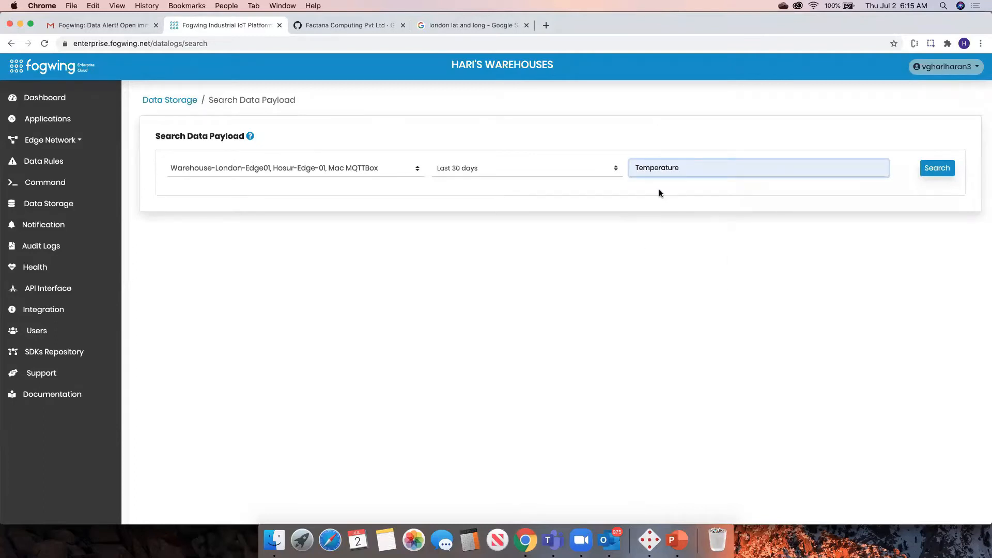
{"action": "left_click", "coordinate": [939, 170]}
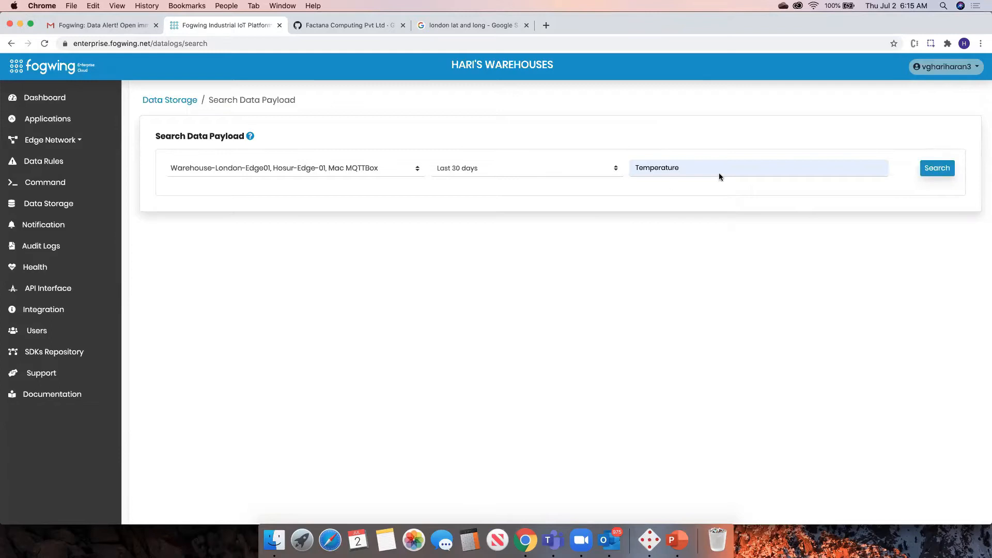
{"action": "left_click", "coordinate": [926, 171]}
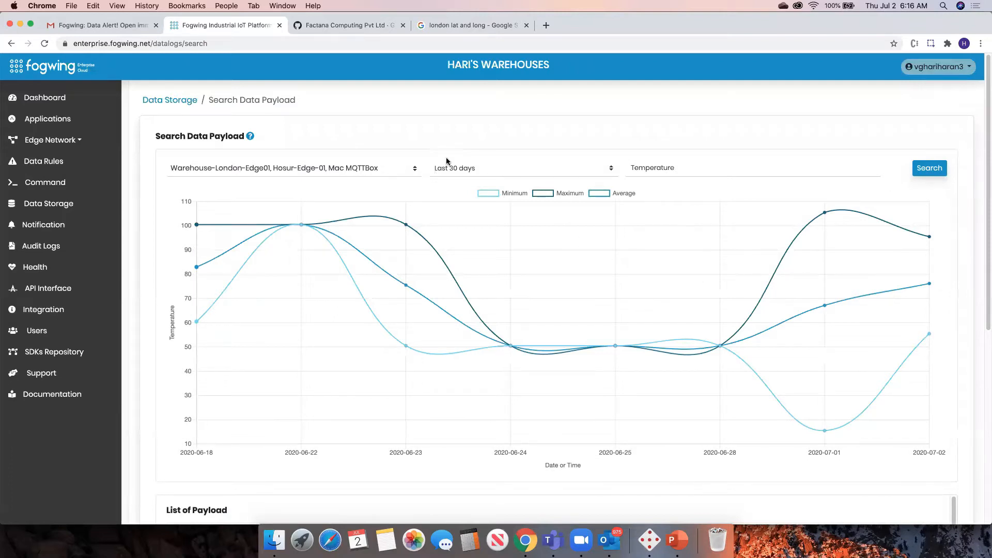
Scroll through the list of Temperature payloads below the chart.
{"action": "scroll", "coordinate": [699, 309], "scroll_direction": "down", "scroll_amount": 6}
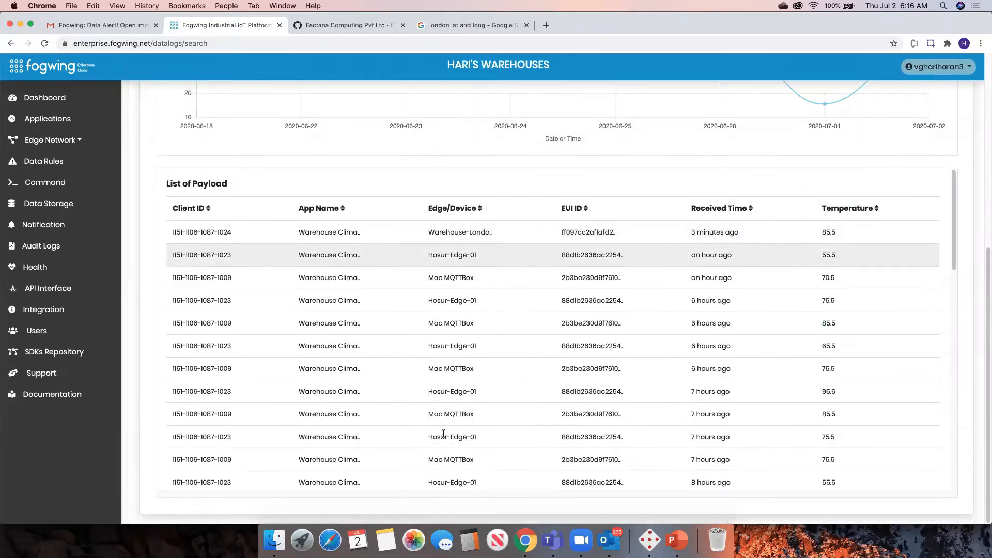
{"action": "scroll", "coordinate": [813, 279], "scroll_direction": "down", "scroll_amount": 5}
{"action": "scroll", "coordinate": [813, 277], "scroll_direction": "down", "scroll_amount": 10}
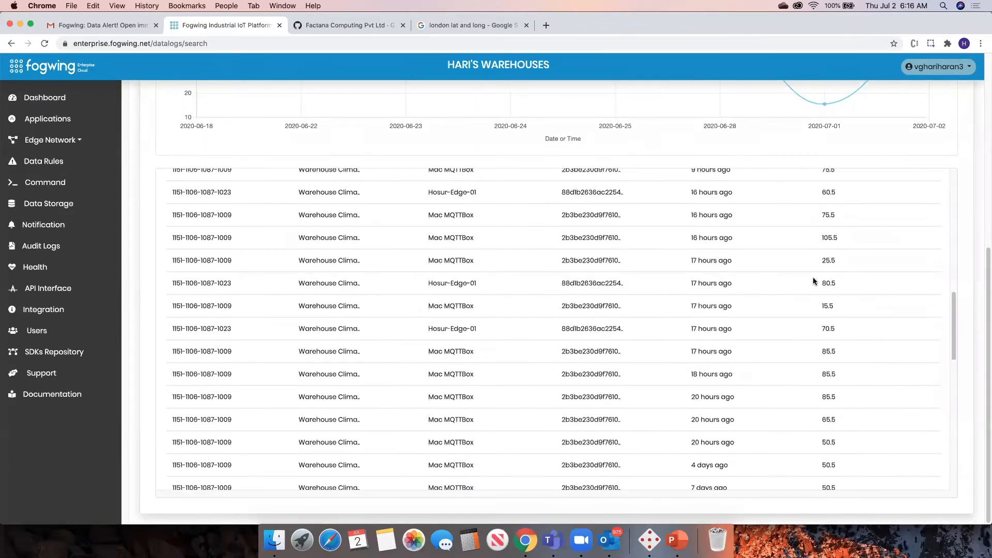
{"action": "scroll", "coordinate": [913, 274], "scroll_direction": "up", "scroll_amount": 20}
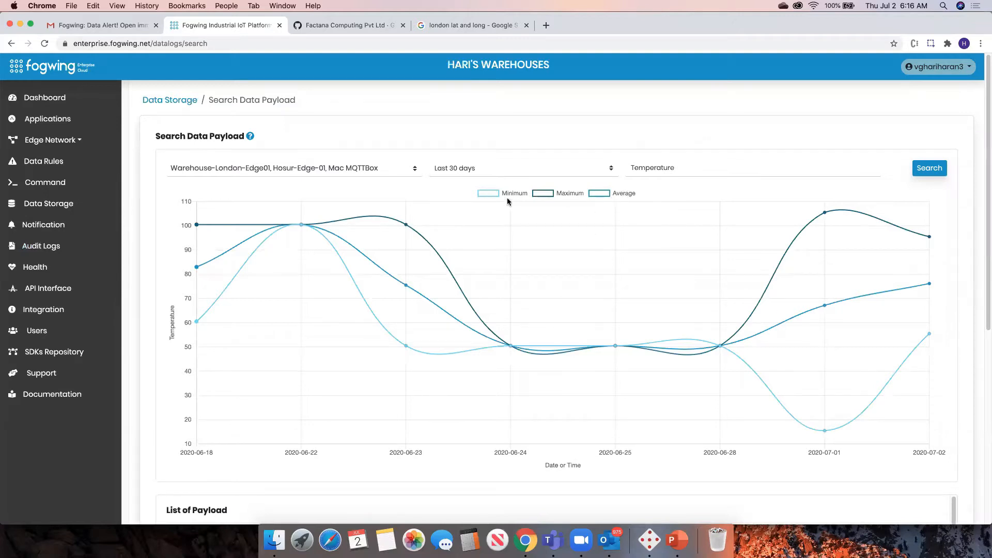
Toggle the chart's Minimum, Maximum and Average series to view each line on its own.
{"action": "left_click", "coordinate": [618, 194]}
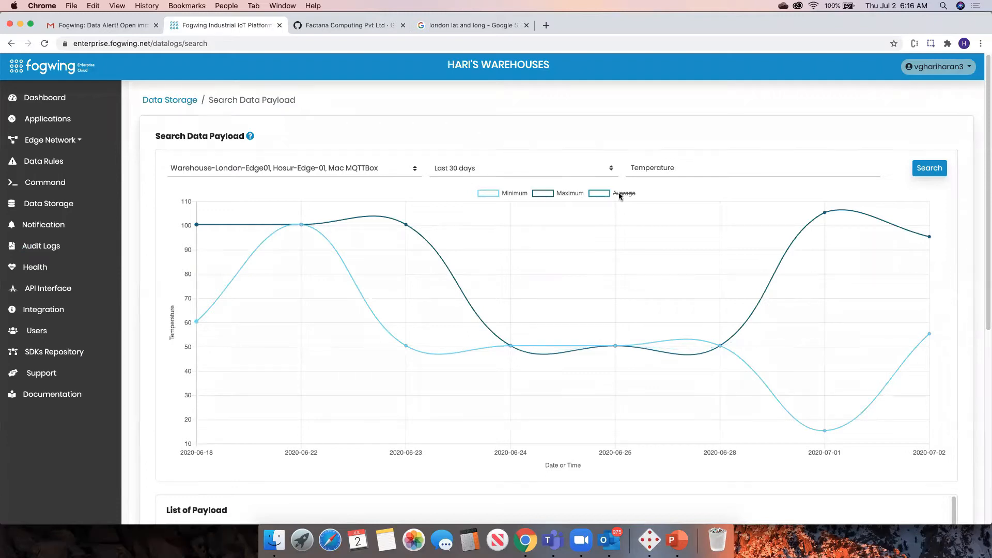
{"action": "left_click", "coordinate": [576, 194]}
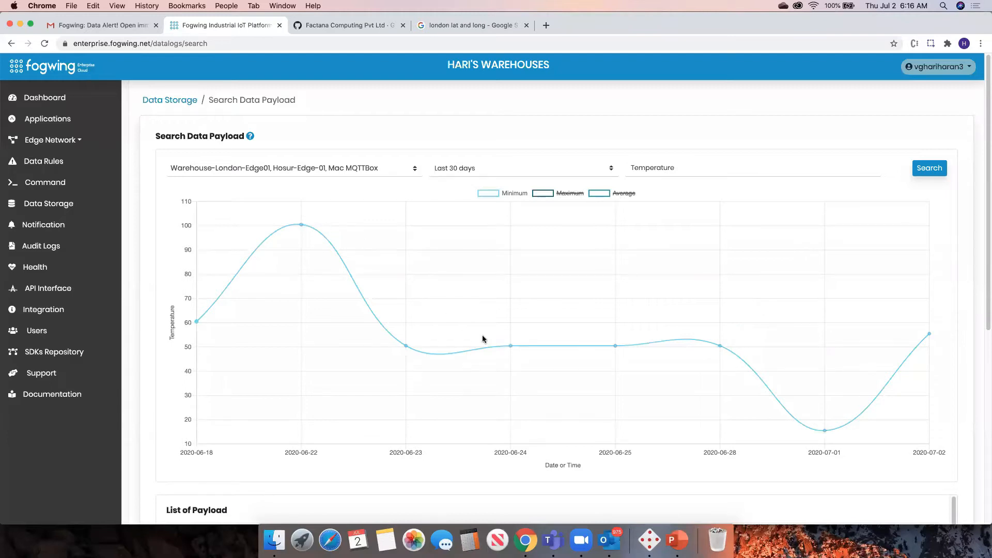
{"action": "left_click", "coordinate": [512, 194]}
{"action": "left_click", "coordinate": [569, 195]}
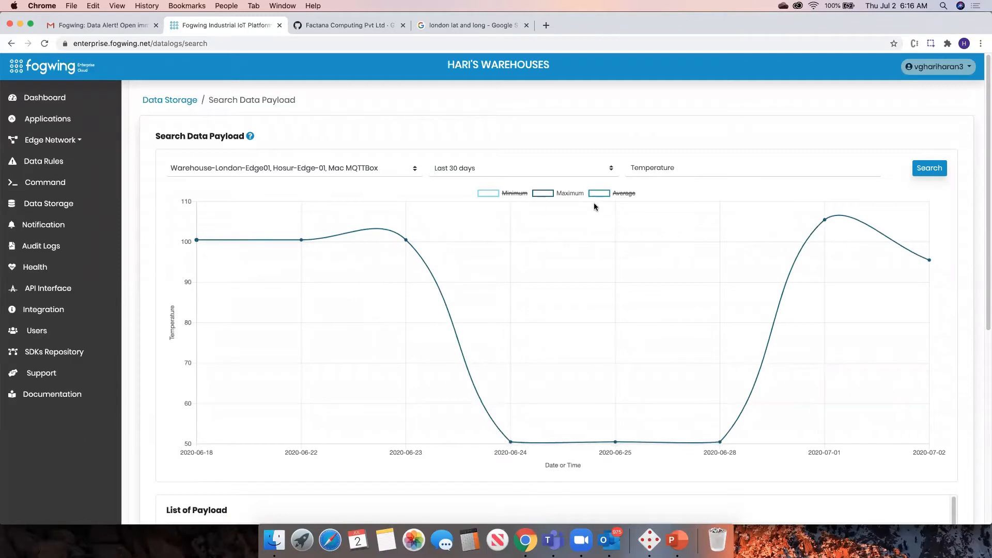
{"action": "left_click", "coordinate": [565, 192]}
{"action": "left_click", "coordinate": [623, 193]}
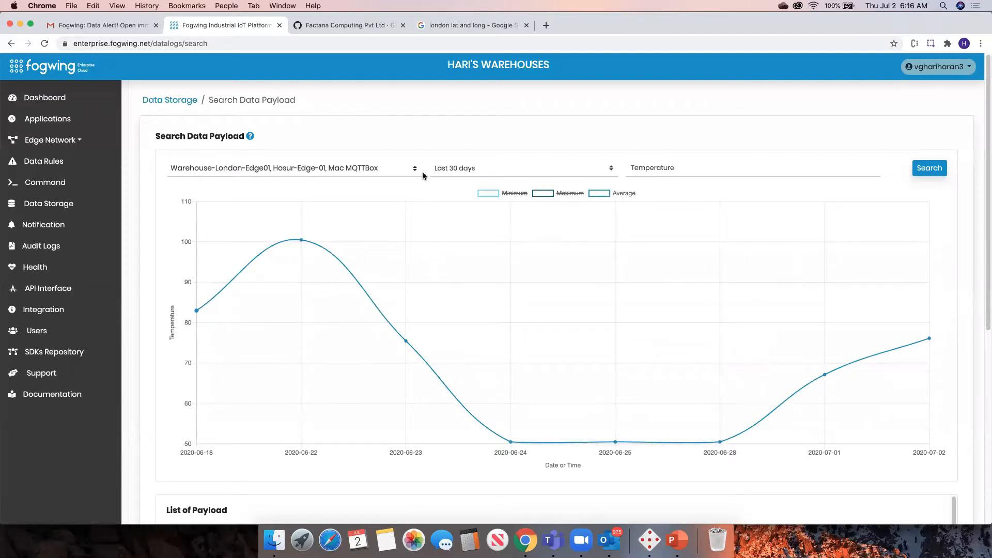
Change the time range to Last 24 hours and rerun the search.
{"action": "left_click", "coordinate": [484, 169]}
{"action": "left_click", "coordinate": [479, 177]}
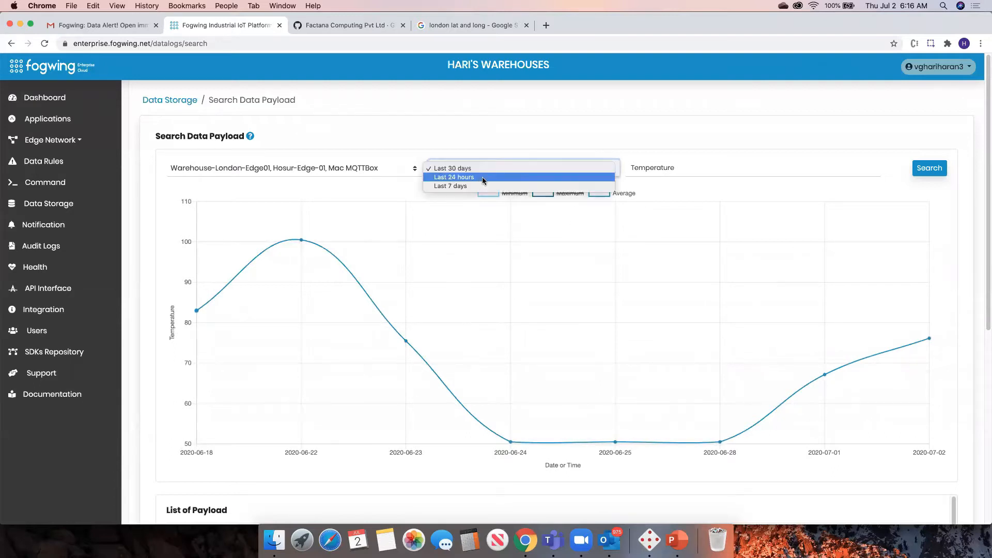
{"action": "left_click", "coordinate": [912, 168]}
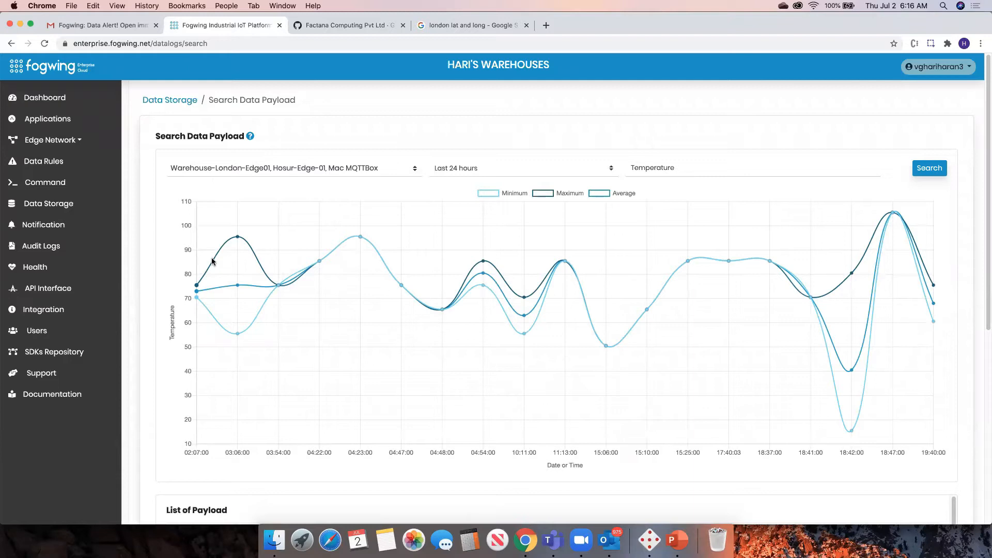
Limit the device selection to Mac MQTTBox only and rerun the search.
{"action": "left_click", "coordinate": [381, 170]}
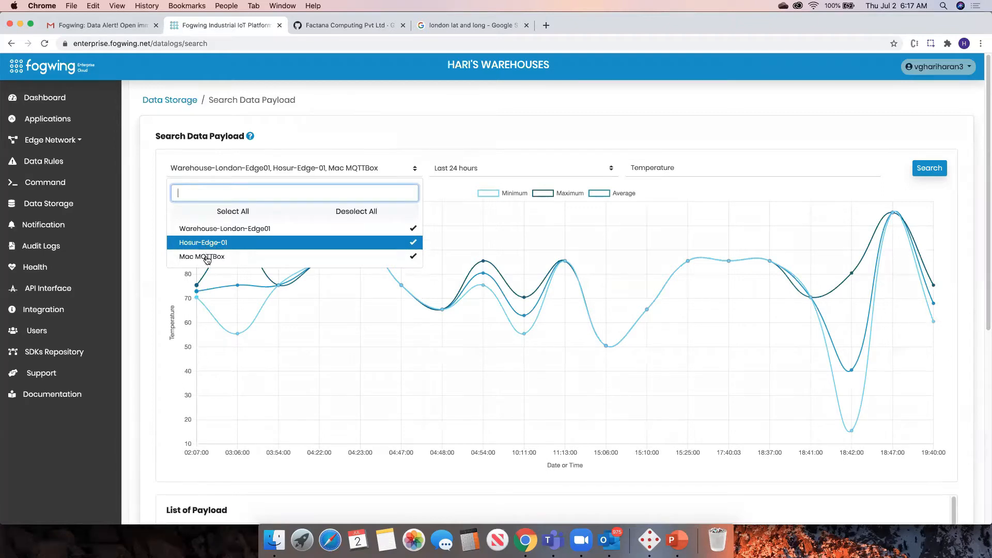
{"action": "left_click", "coordinate": [206, 257]}
{"action": "left_click", "coordinate": [262, 229]}
{"action": "left_click", "coordinate": [256, 241]}
{"action": "left_click", "coordinate": [243, 257]}
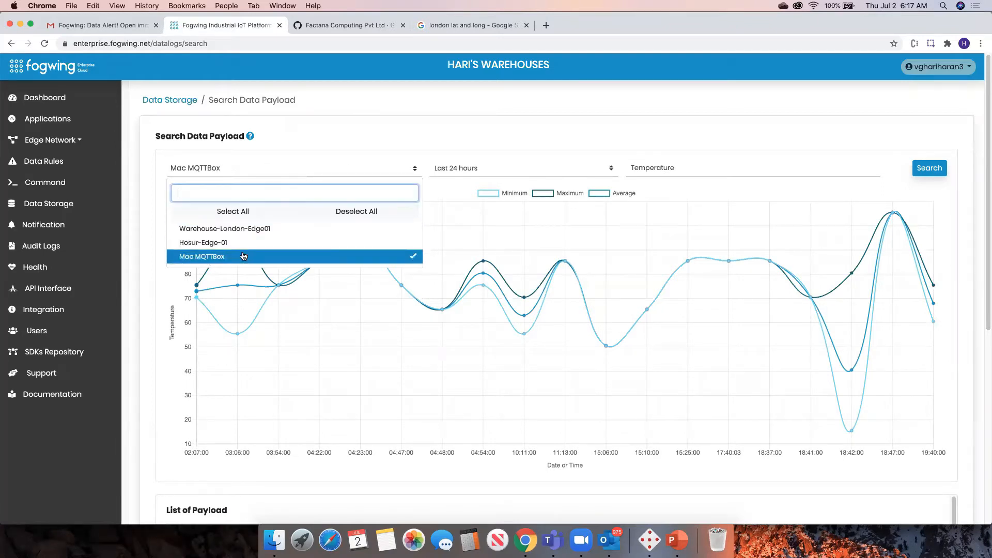
{"action": "left_click", "coordinate": [723, 149]}
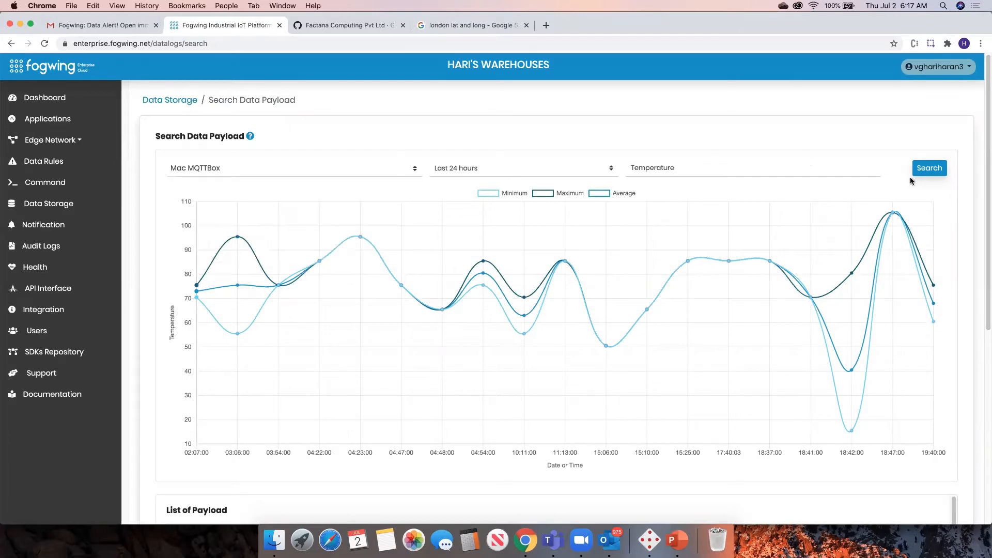
{"action": "left_click", "coordinate": [925, 170]}
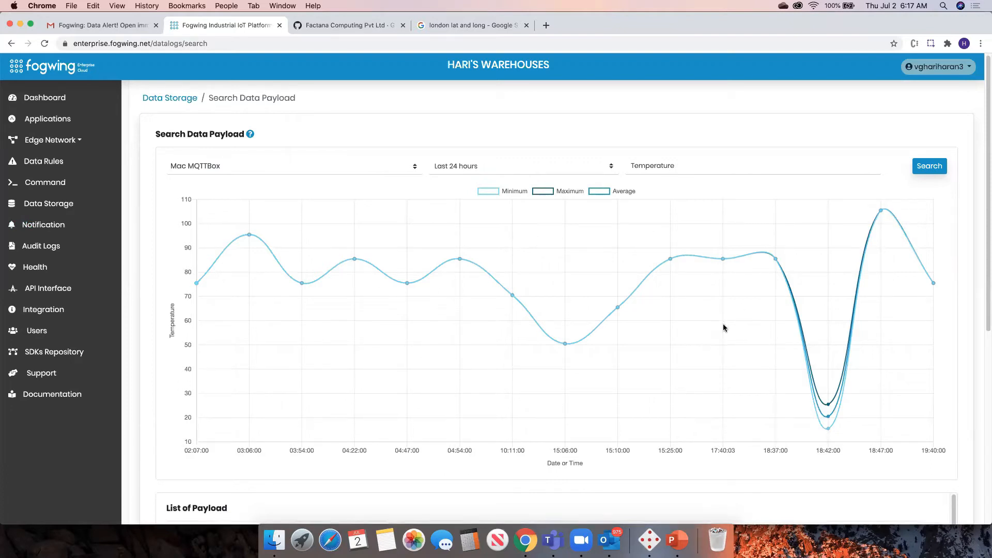
Review the Mac MQTTBox temperature chart and its payload list.
{"action": "scroll", "coordinate": [723, 324], "scroll_direction": "down", "scroll_amount": 1}
{"action": "scroll", "coordinate": [723, 327], "scroll_direction": "down", "scroll_amount": 10}
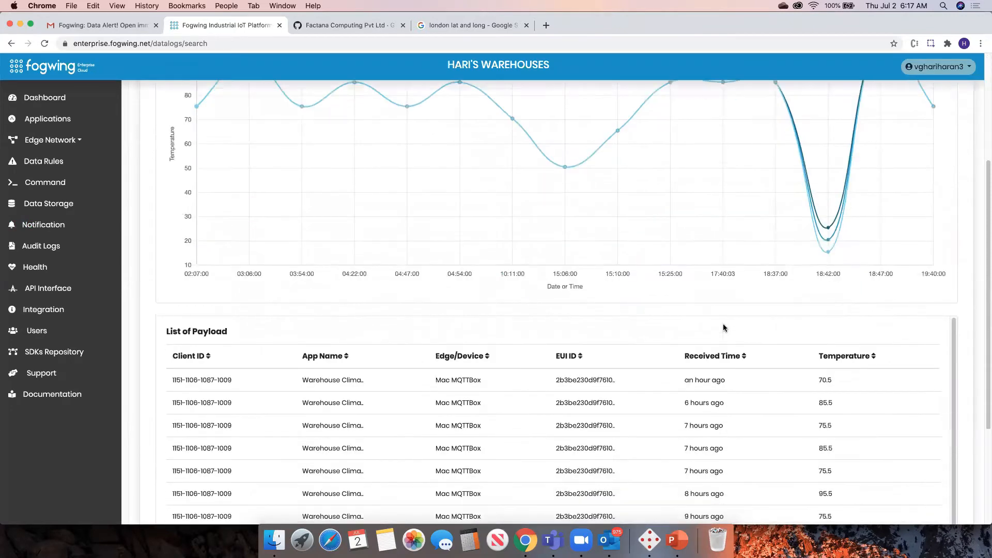
{"action": "scroll", "coordinate": [458, 125], "scroll_direction": "up", "scroll_amount": 10}
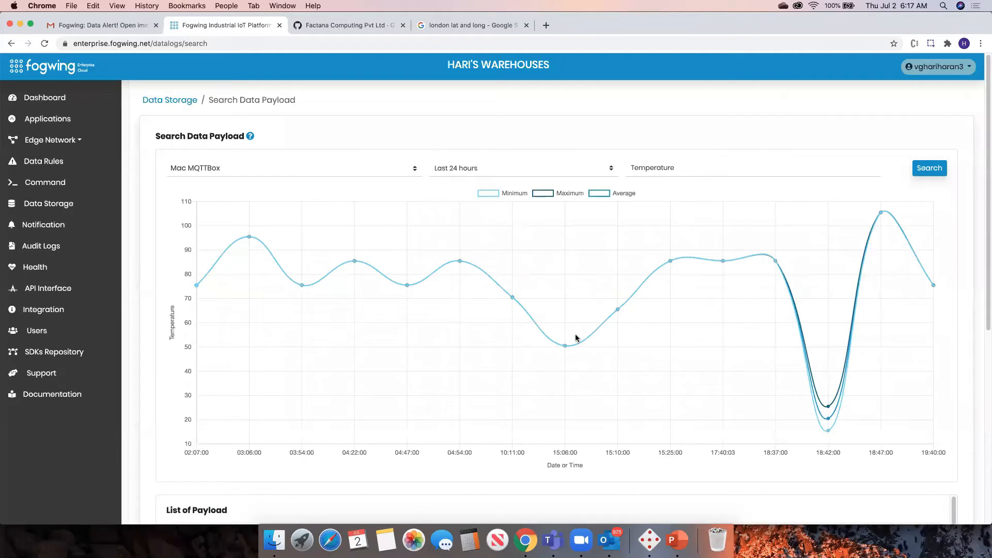
{"action": "scroll", "coordinate": [642, 307], "scroll_direction": "down", "scroll_amount": 1}
{"action": "scroll", "coordinate": [675, 278], "scroll_direction": "down", "scroll_amount": 10}
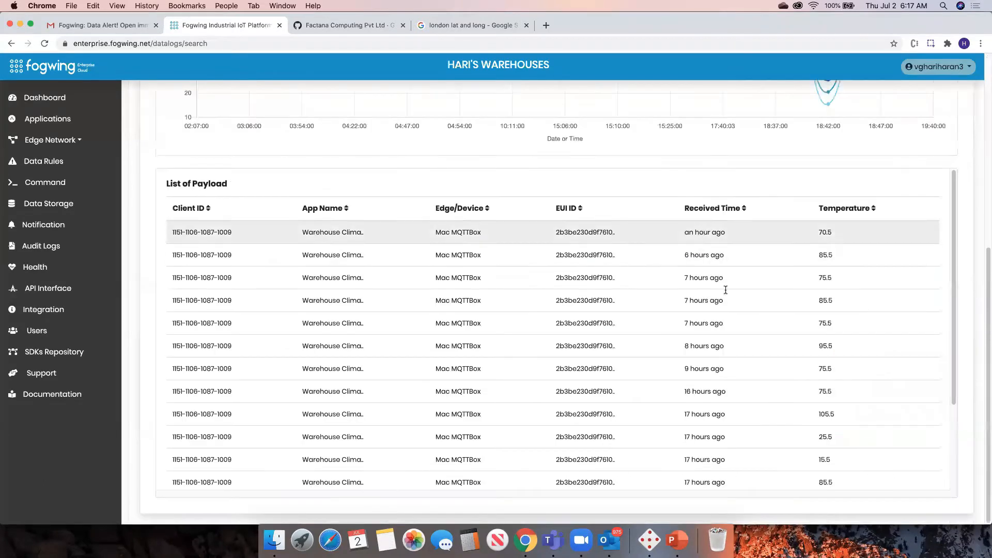
{"action": "scroll", "coordinate": [699, 327], "scroll_direction": "up", "scroll_amount": 10}
{"action": "left_click", "coordinate": [683, 166]}
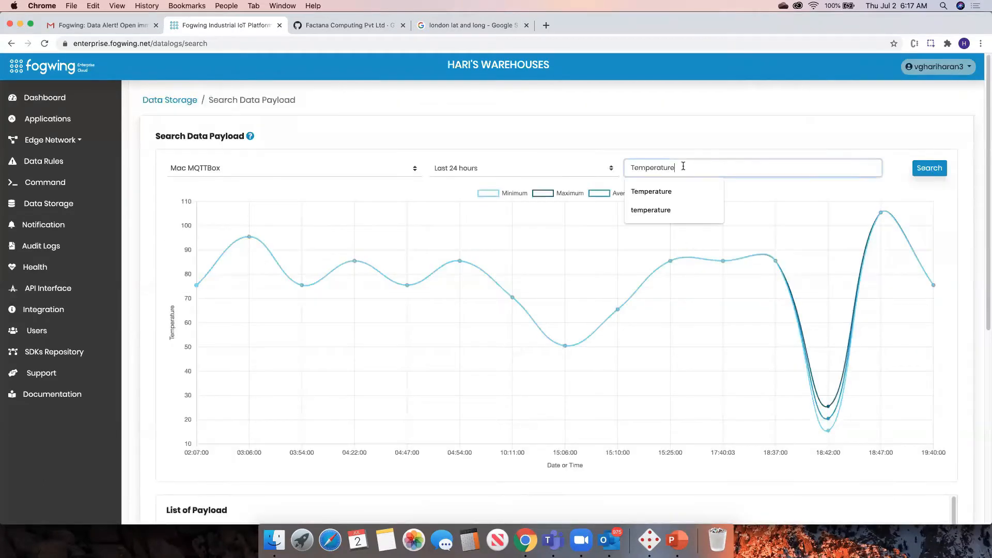
{"action": "left_click_drag", "start_coordinate": [683, 166], "coordinate": [608, 167]}
{"action": "left_click", "coordinate": [712, 185]}
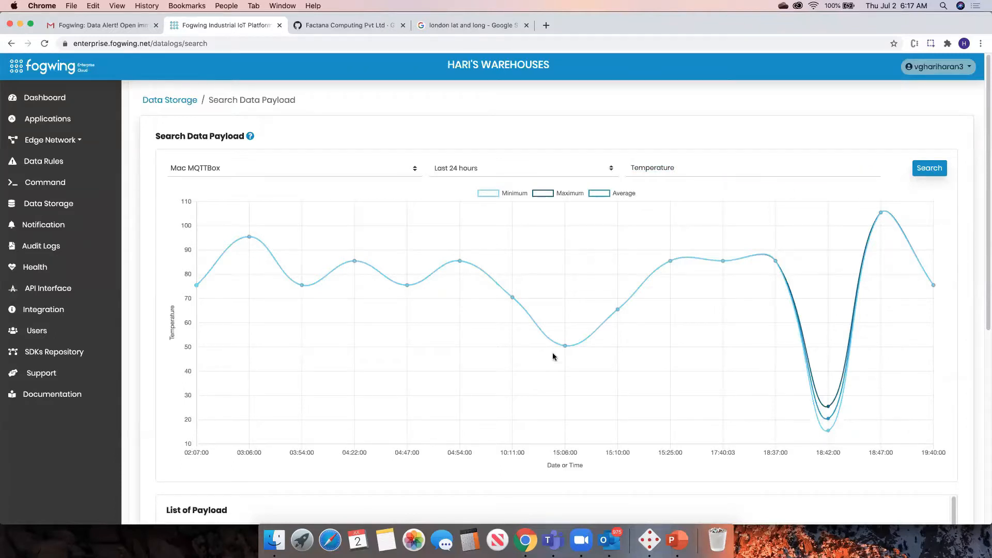
{"action": "scroll", "coordinate": [566, 344], "scroll_direction": "down", "scroll_amount": 3}
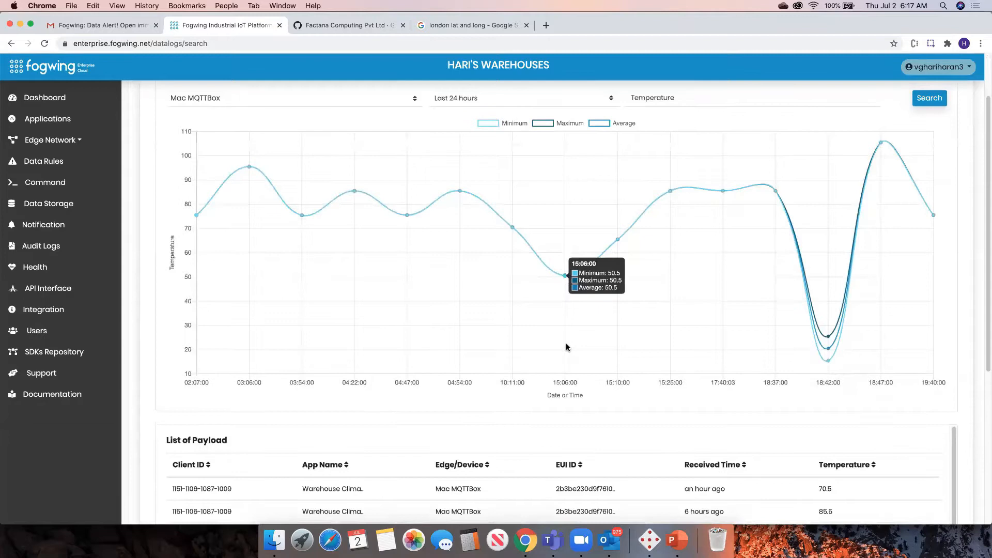
{"action": "scroll", "coordinate": [566, 347], "scroll_direction": "up", "scroll_amount": 3}
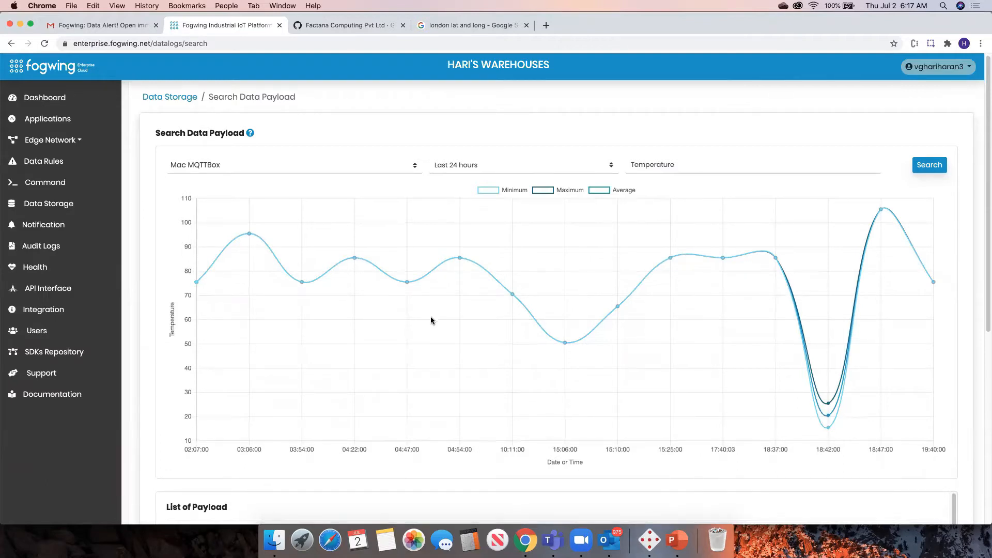
{"action": "scroll", "coordinate": [430, 320], "scroll_direction": "down", "scroll_amount": 12}
{"action": "scroll", "coordinate": [430, 320], "scroll_direction": "up", "scroll_amount": 12}
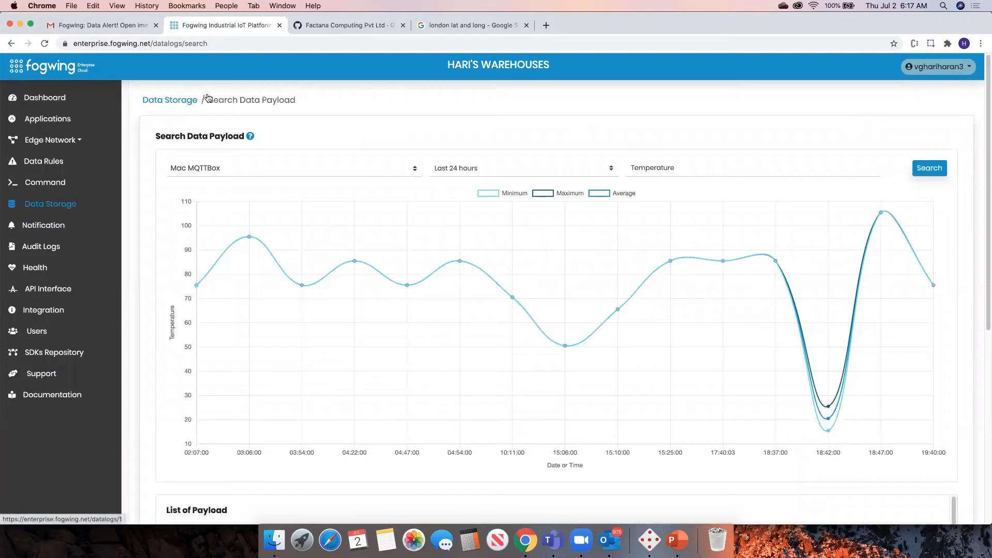
Go back to Data Storage and export the stored payload data.
{"action": "left_click", "coordinate": [174, 102]}
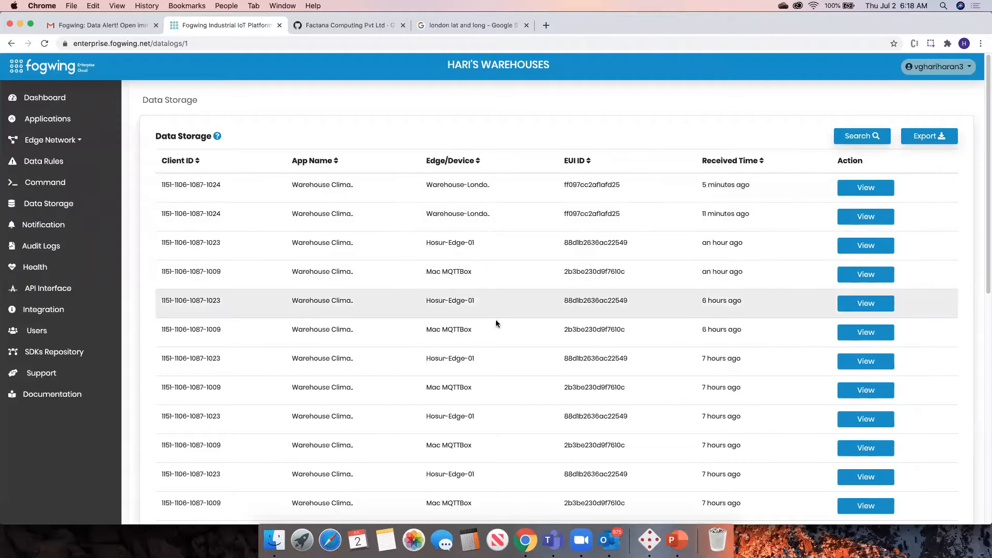
{"action": "left_click", "coordinate": [925, 139]}
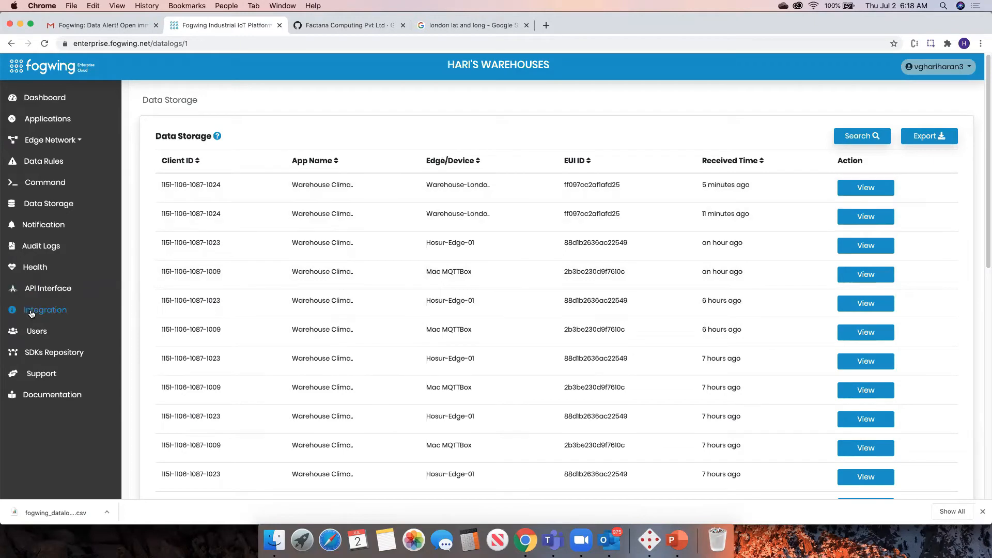
Open the Data Storage API documentation and expand its Models section.
{"action": "left_click", "coordinate": [51, 290]}
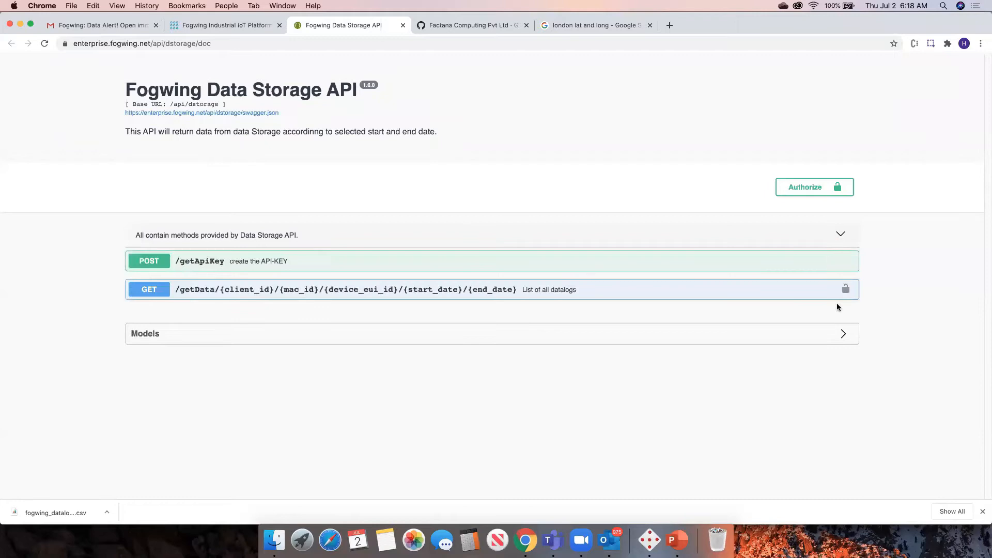
{"action": "left_click", "coordinate": [843, 333]}
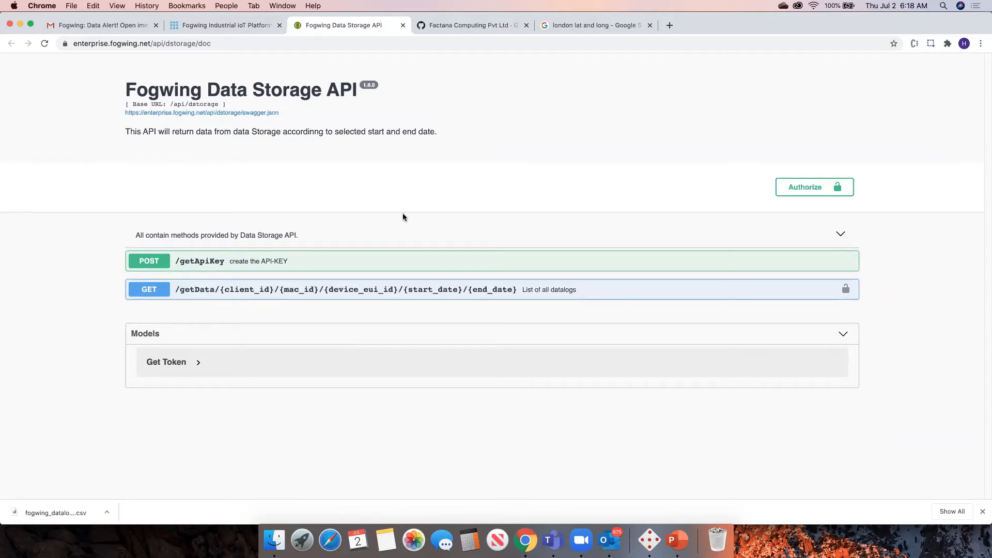
Return to the platform tab and open the Integration page to view the cloud storage integrations.
{"action": "left_click", "coordinate": [243, 26]}
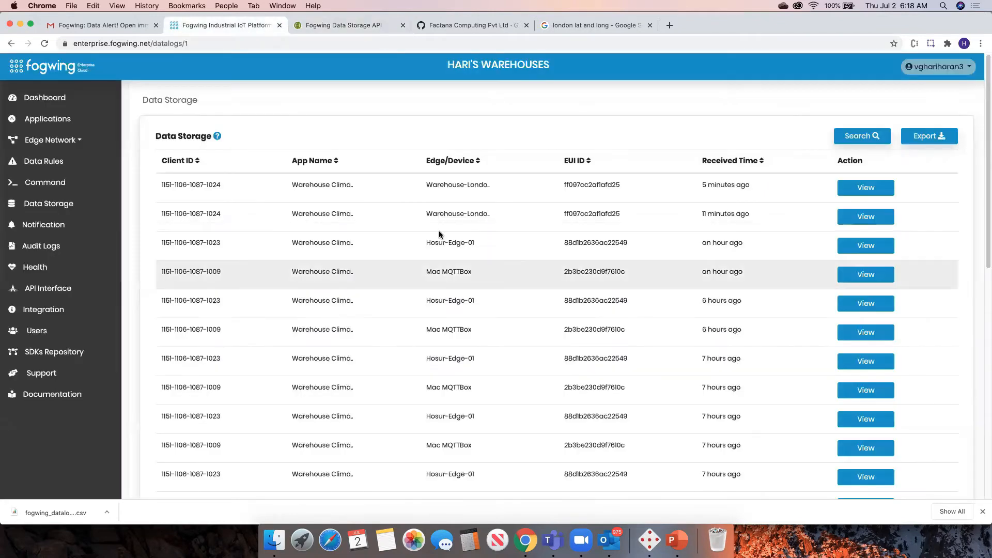
{"action": "left_click", "coordinate": [336, 29]}
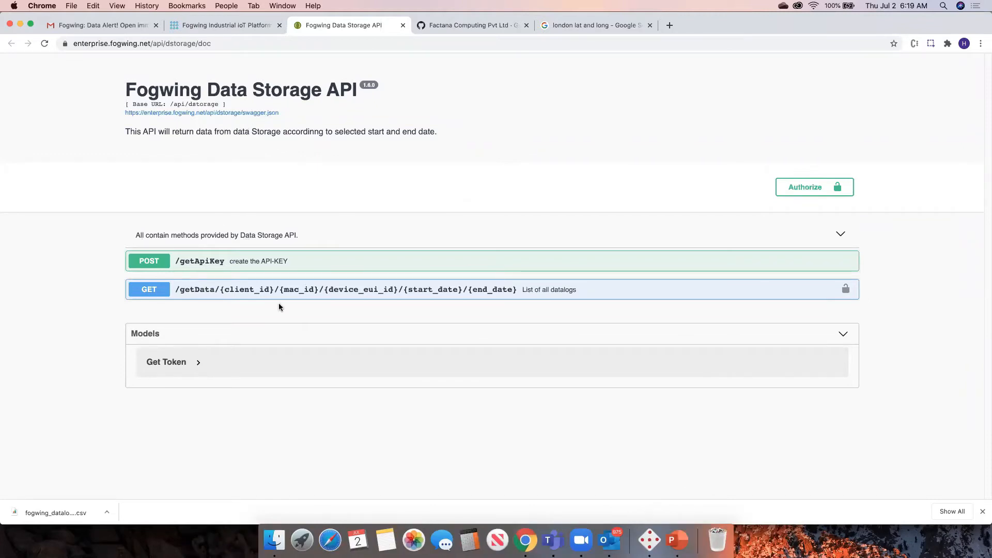
{"action": "left_click", "coordinate": [212, 32]}
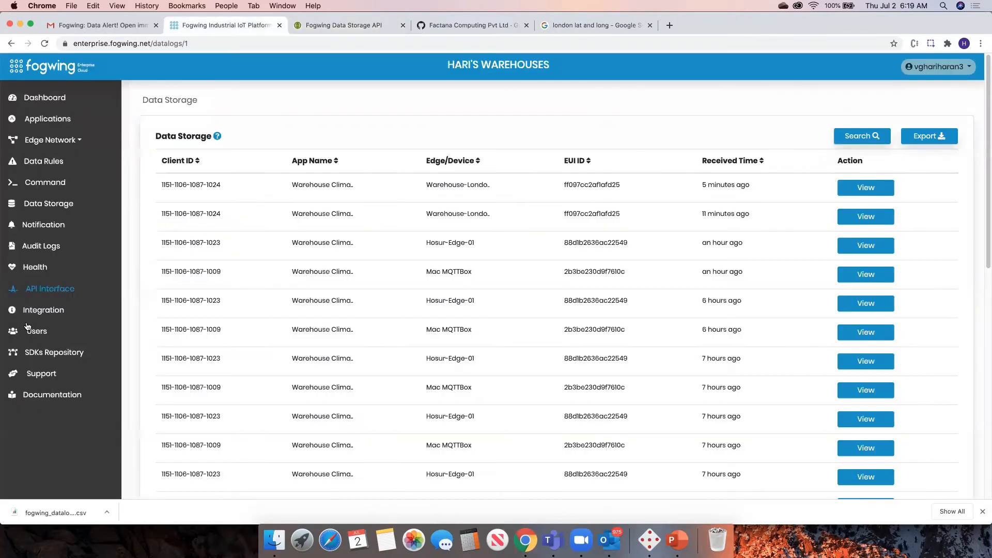
{"action": "left_click", "coordinate": [50, 313]}
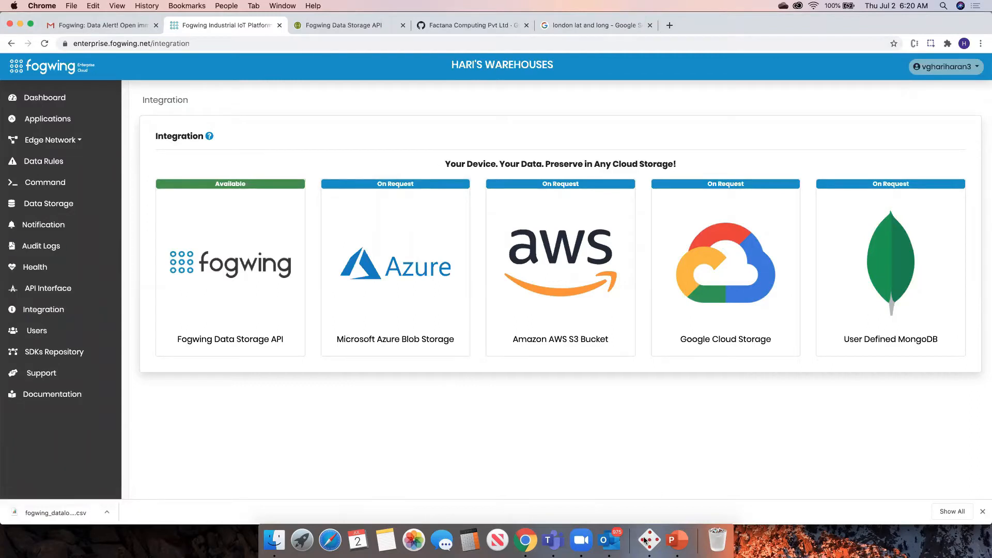
Open the Command section and start adding a new command.
{"action": "left_click", "coordinate": [671, 519]}
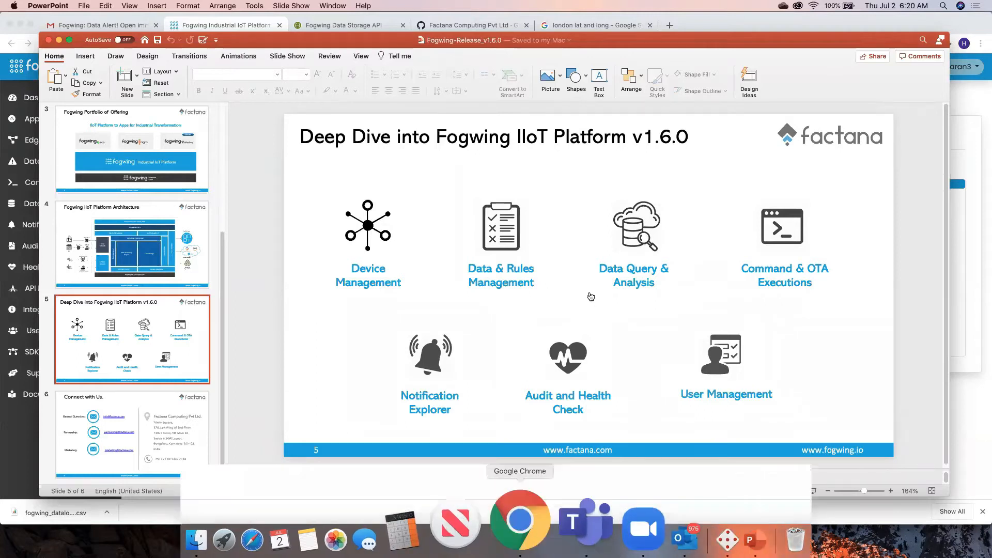
{"action": "left_click", "coordinate": [520, 519]}
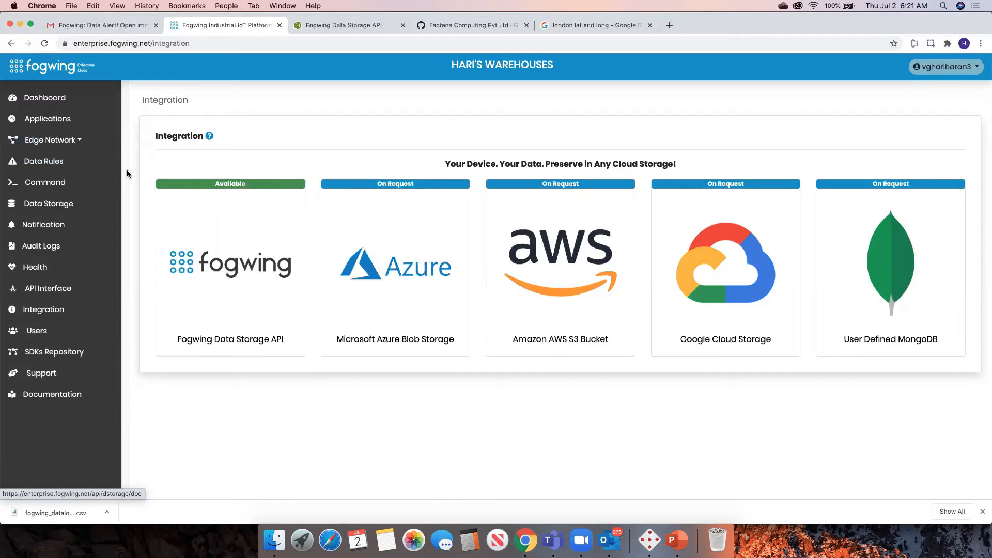
{"action": "left_click", "coordinate": [55, 185]}
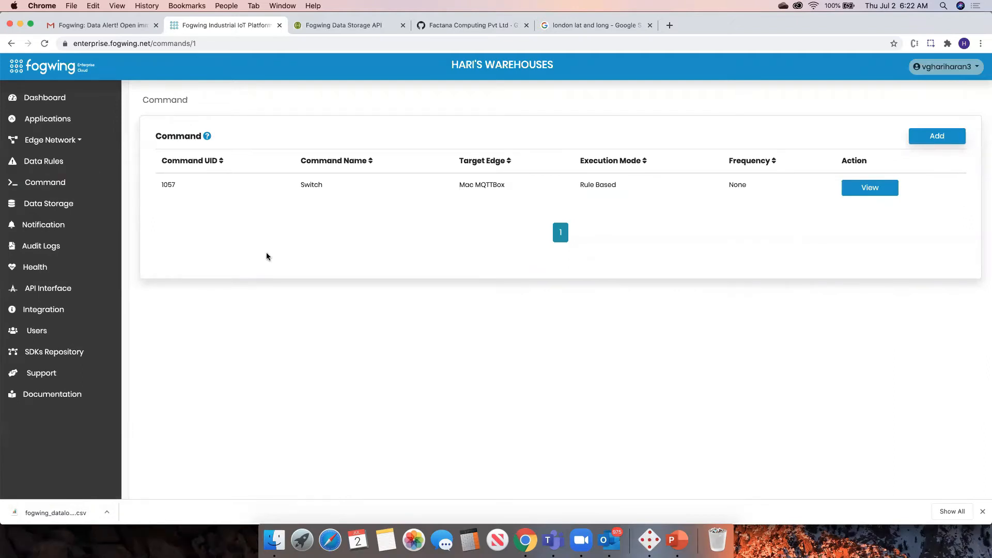
{"action": "left_click", "coordinate": [937, 136]}
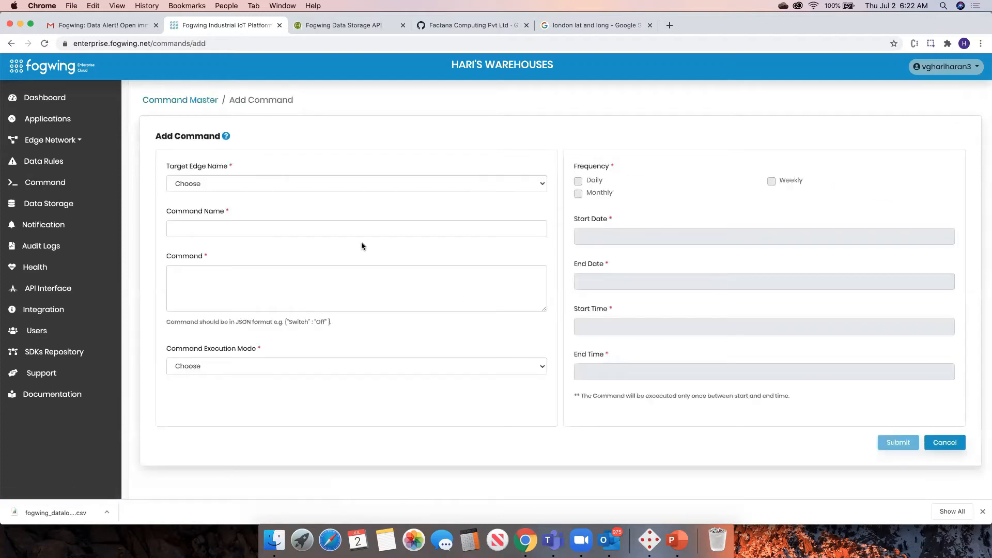
Choose Warehouse-London-Edge01 as the new command's target edge.
{"action": "left_click", "coordinate": [315, 367]}
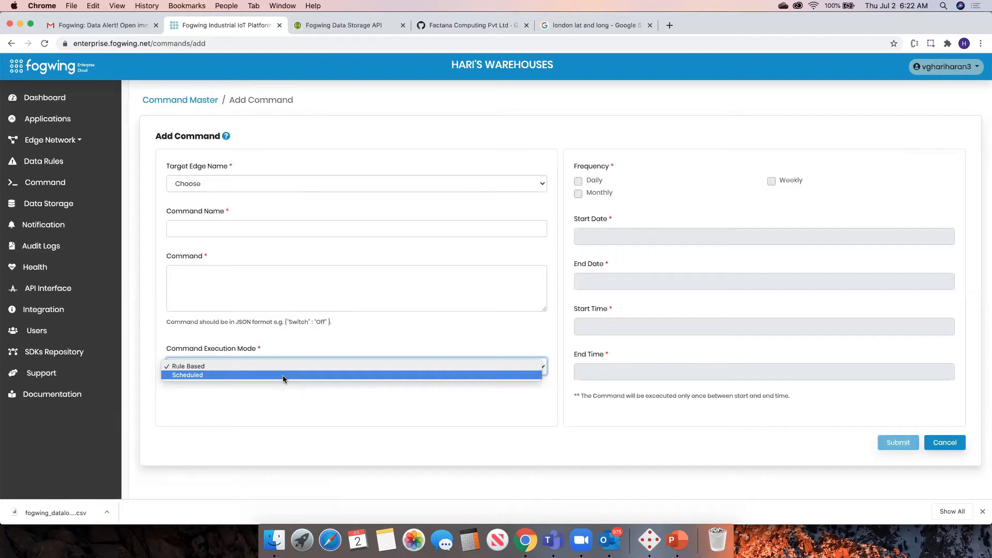
{"action": "left_click", "coordinate": [361, 168]}
{"action": "left_click", "coordinate": [349, 183]}
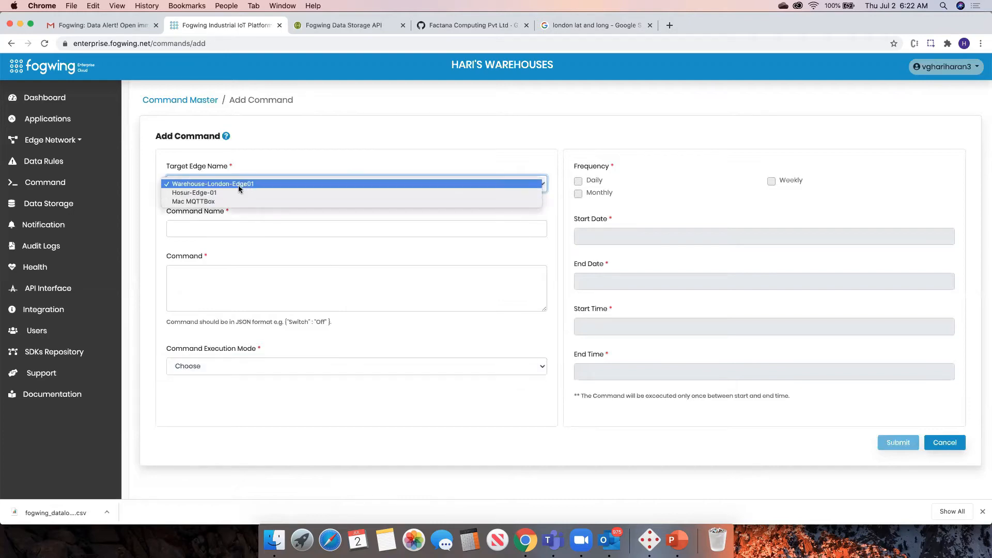
{"action": "left_click", "coordinate": [197, 185]}
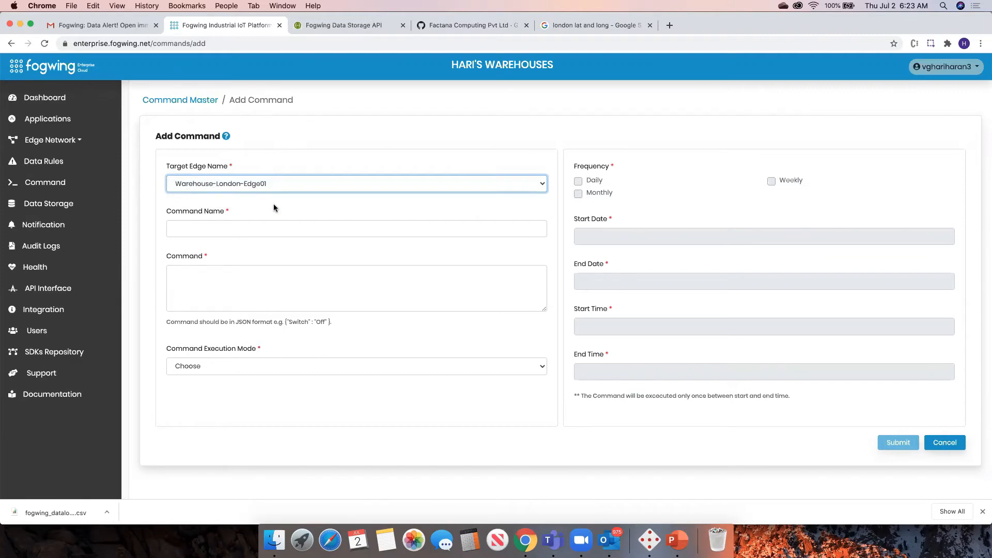
Name the command Switch and enter the command {"Switch" : "ON"} based on the JSON example.
{"action": "left_click", "coordinate": [282, 230]}
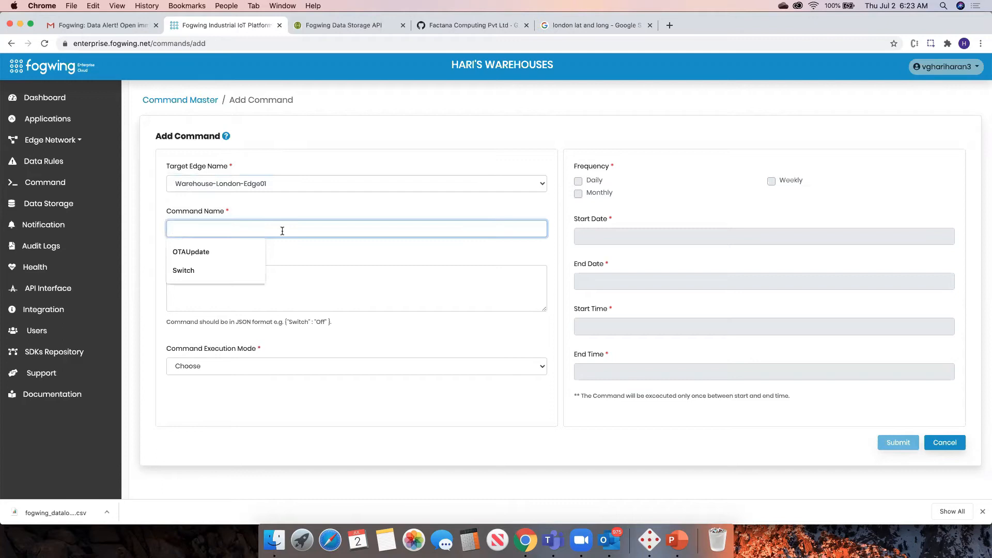
{"action": "left_click", "coordinate": [197, 268]}
{"action": "left_click", "coordinate": [241, 281]}
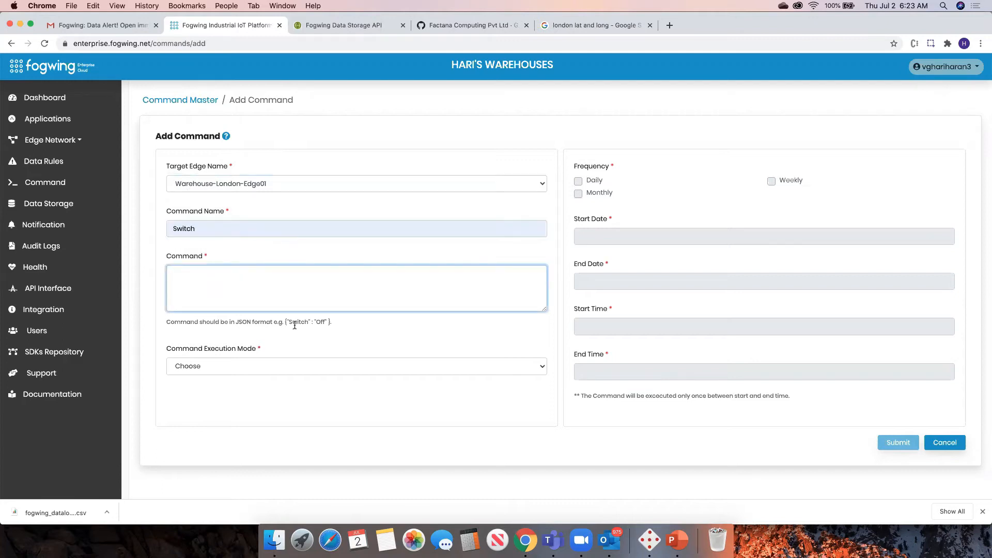
{"action": "left_click_drag", "start_coordinate": [284, 321], "coordinate": [329, 322]}
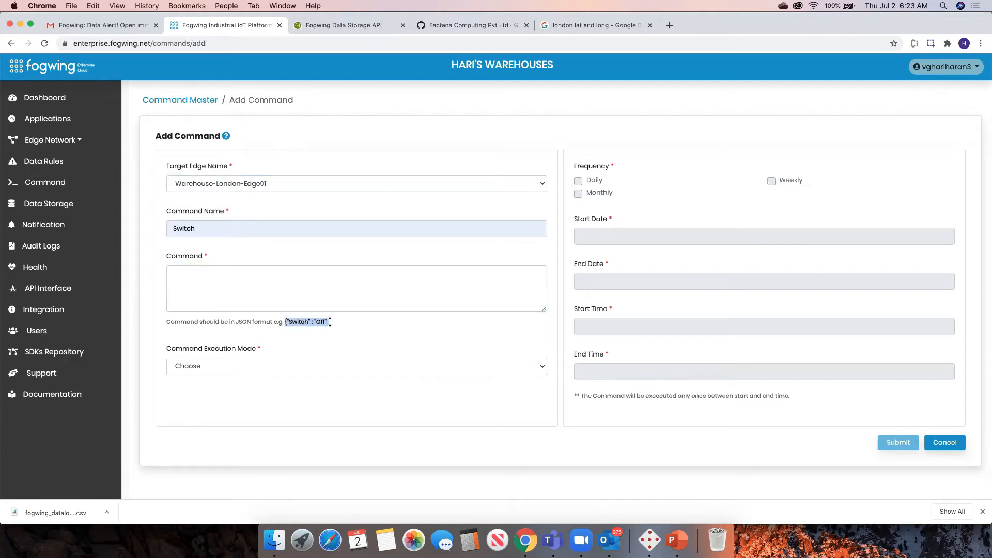
{"action": "key", "text": "super+c"}
{"action": "left_click", "coordinate": [284, 277]}
{"action": "key", "text": "super+v"}
{"action": "double_click", "coordinate": [212, 273]}
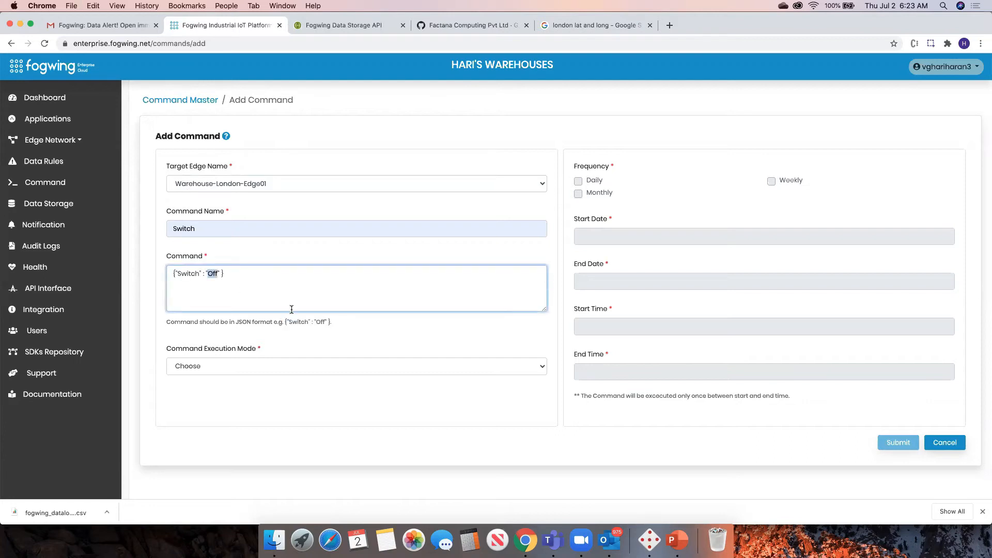
{"action": "type", "text": "ON"}
Set the command execution mode to Rule Based and submit the new command.
{"action": "left_click", "coordinate": [266, 366]}
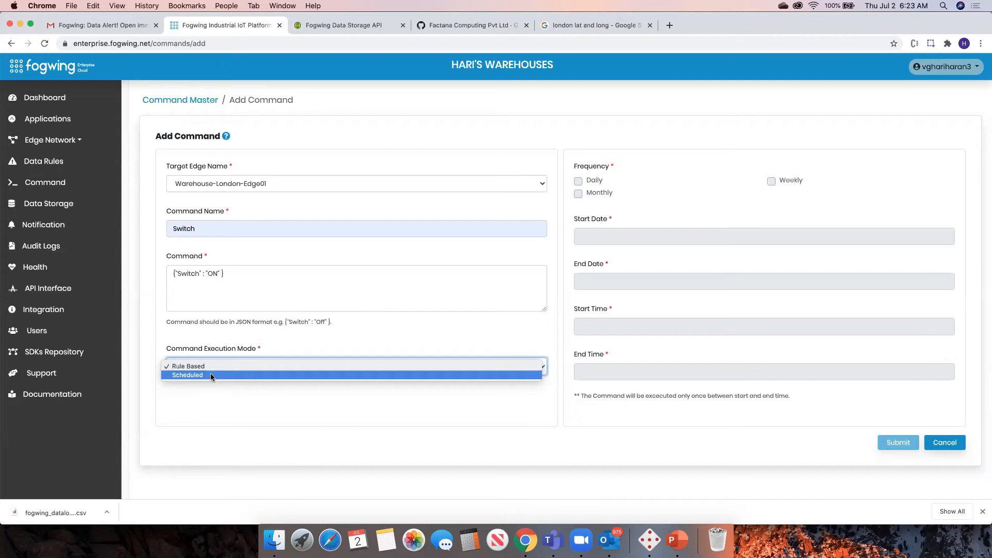
{"action": "left_click", "coordinate": [211, 375]}
{"action": "left_click", "coordinate": [269, 364]}
{"action": "left_click", "coordinate": [225, 357]}
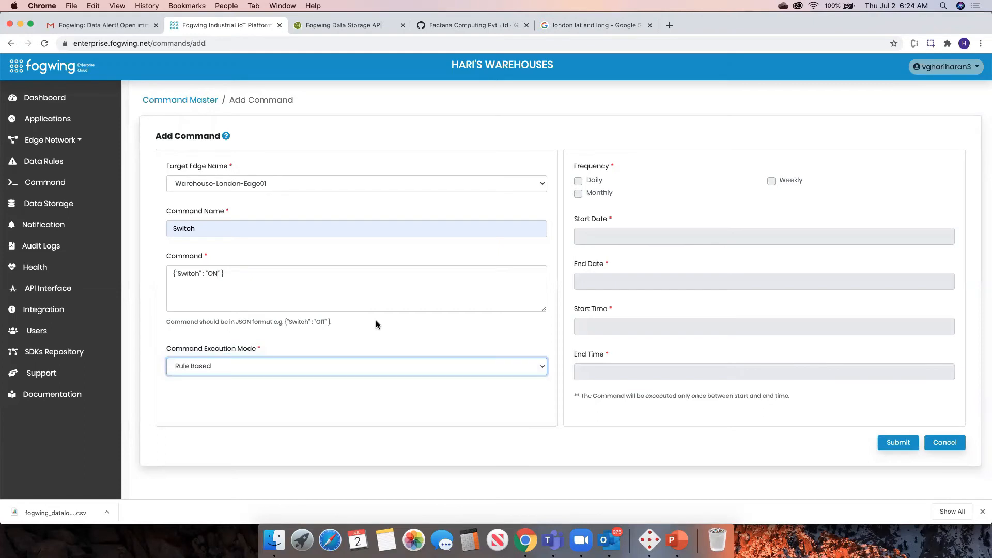
{"action": "left_click", "coordinate": [230, 374]}
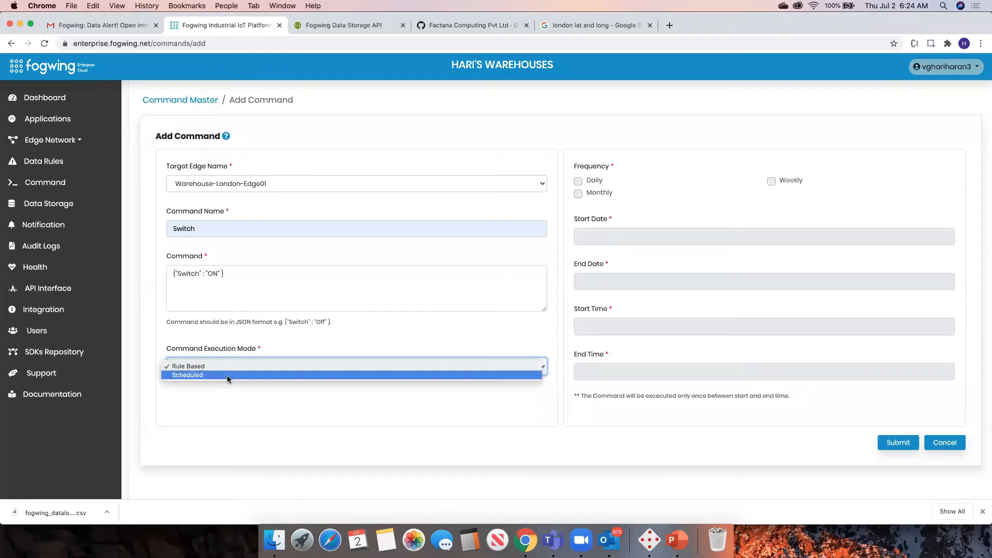
{"action": "left_click", "coordinate": [675, 389]}
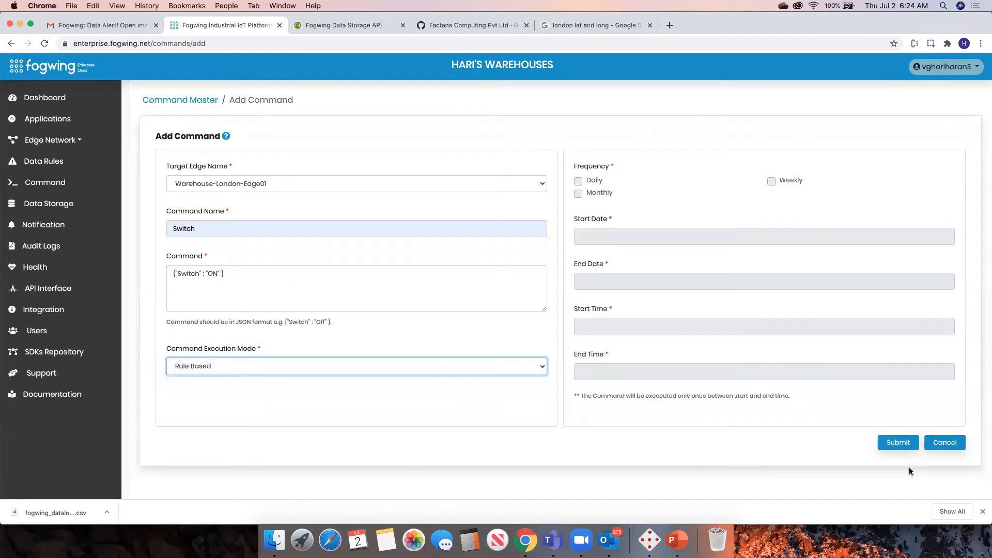
{"action": "left_click", "coordinate": [886, 441]}
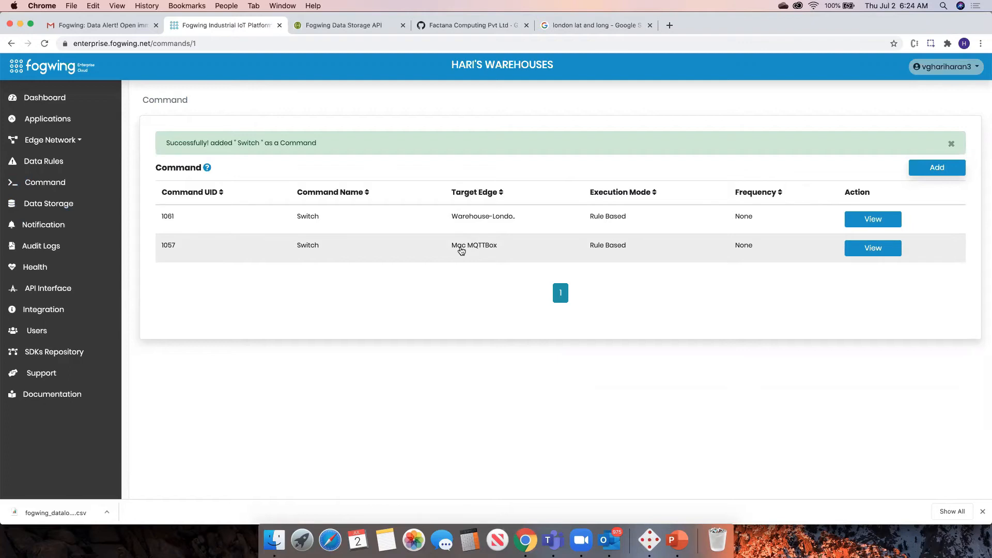
Open the details of the Mac MQTTBox Switch command and review its linked data rule.
{"action": "left_click", "coordinate": [461, 251]}
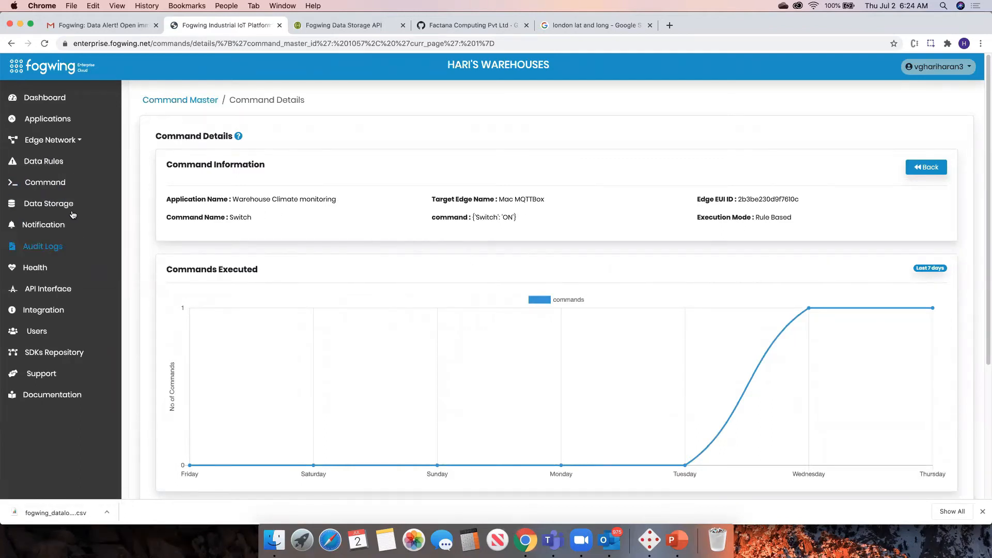
{"action": "scroll", "coordinate": [713, 332], "scroll_direction": "down", "scroll_amount": 5}
{"action": "double_click", "coordinate": [213, 422]}
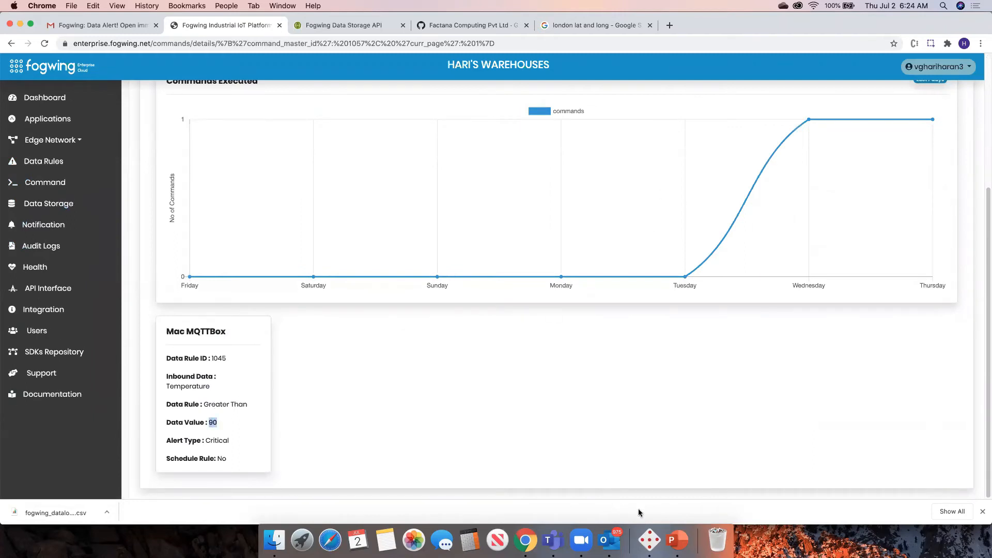
Switch to MQTTBox and review the Mac MQTTBox publisher and outbound subscription.
{"action": "left_click", "coordinate": [650, 526]}
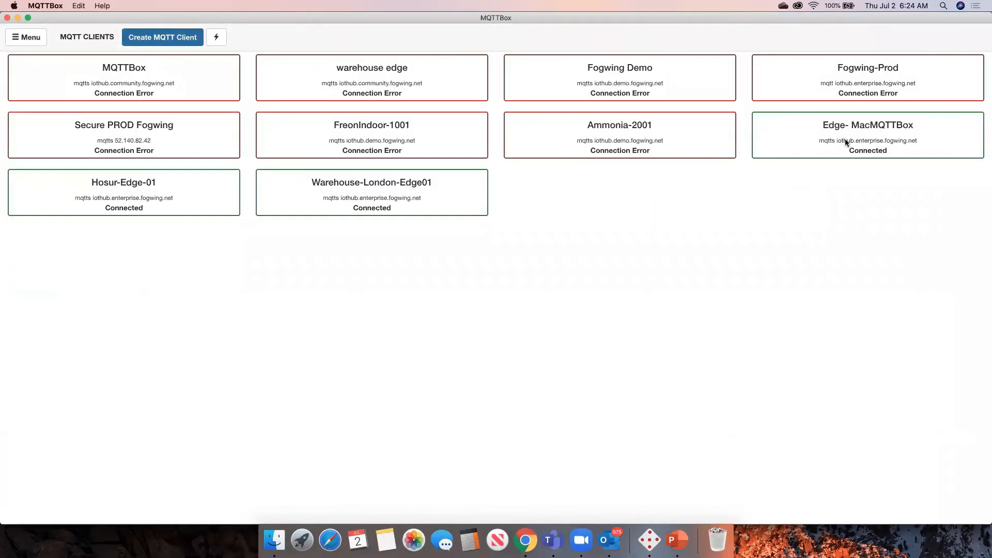
{"action": "left_click", "coordinate": [844, 139]}
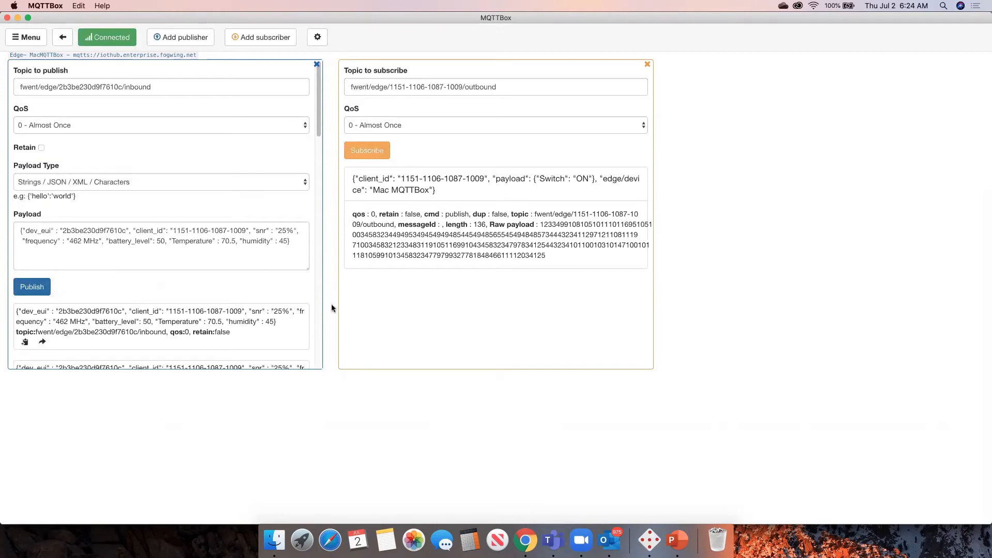
{"action": "key", "text": "super+Tab"}
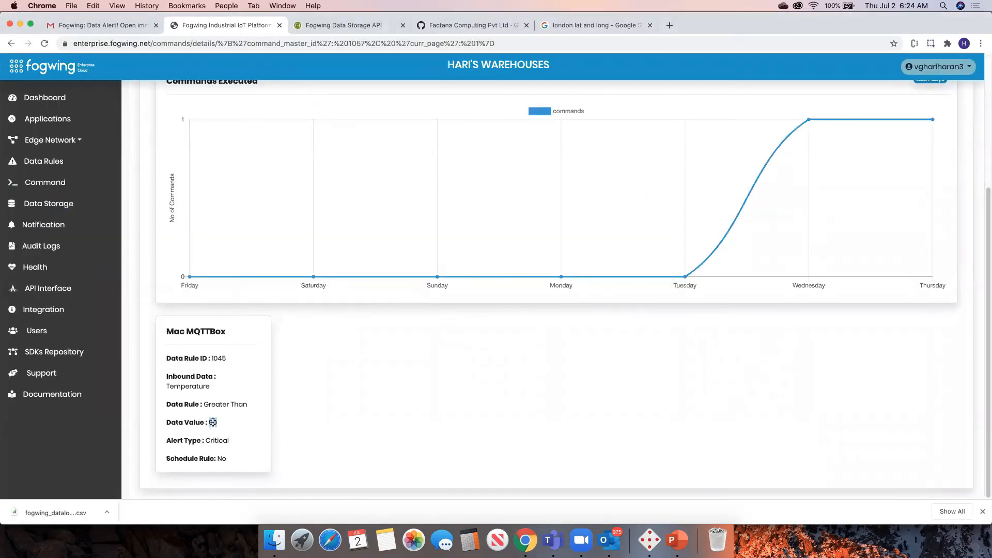
{"action": "key", "text": "super+Tab"}
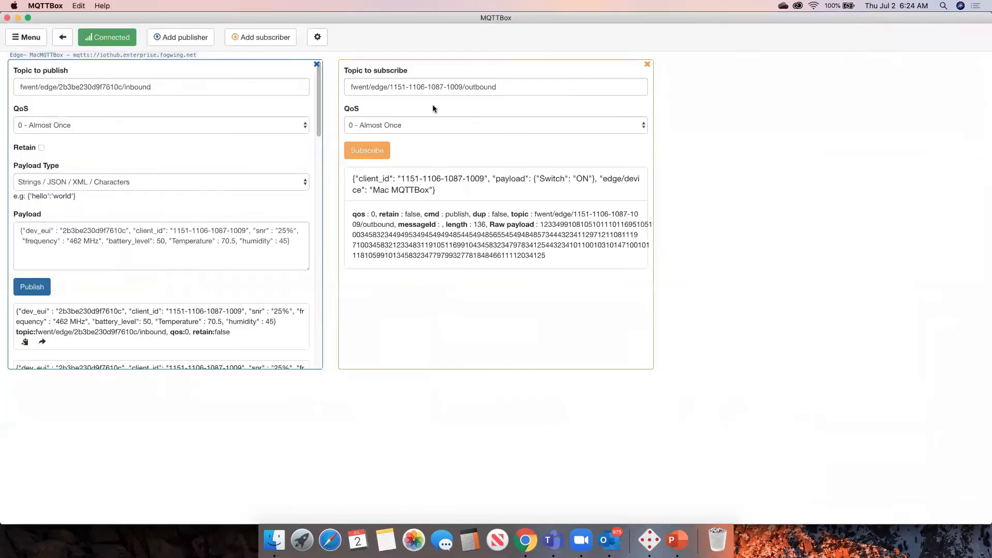
Change the payload's Temperature to 100.5 and publish it to the Mac MQTTBox inbound topic.
{"action": "left_click", "coordinate": [229, 241]}
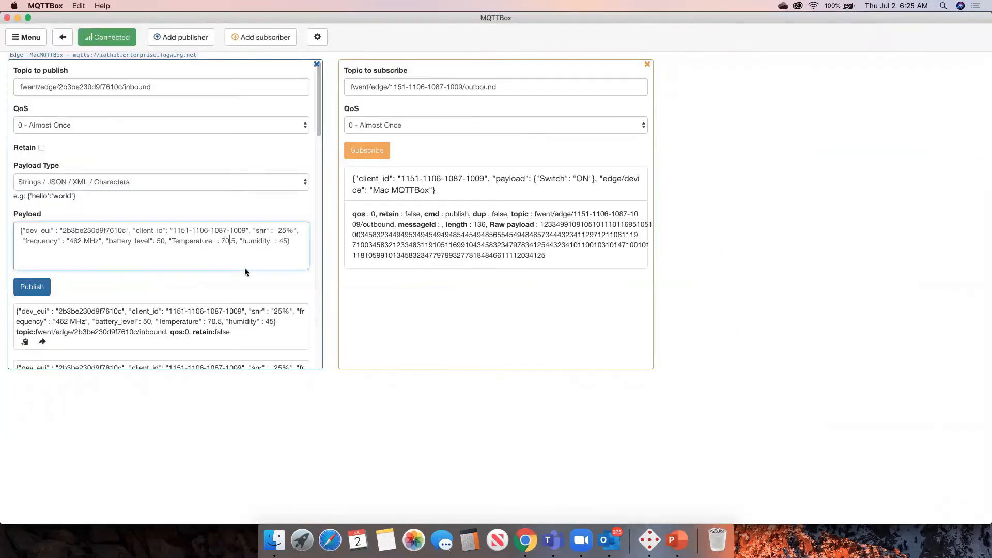
{"action": "key", "text": "BackSpace"}
{"action": "key", "text": "BackSpace"}
{"action": "left_click", "coordinate": [515, 261]}
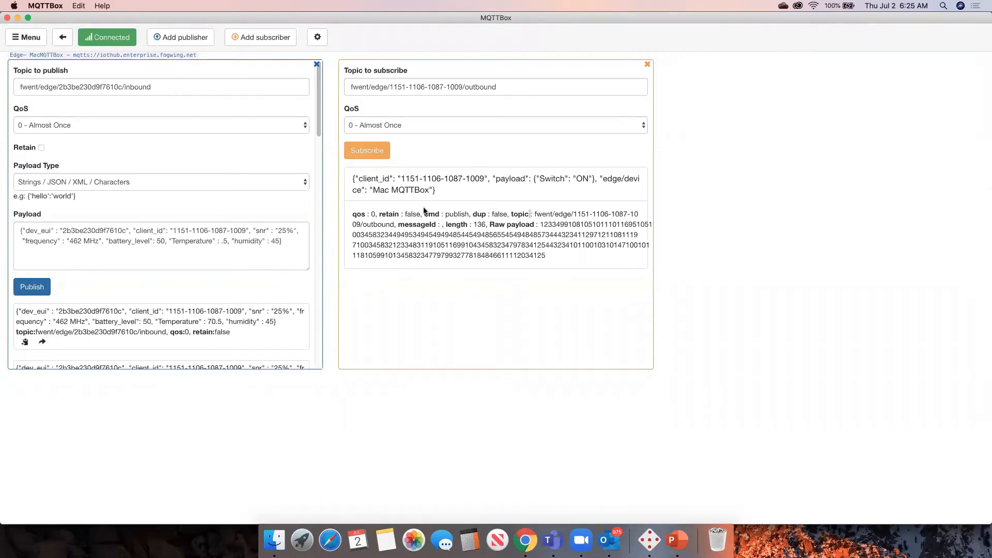
{"action": "left_click", "coordinate": [221, 241]}
{"action": "type", "text": "100"}
{"action": "left_click", "coordinate": [289, 328]}
{"action": "left_click", "coordinate": [43, 286]}
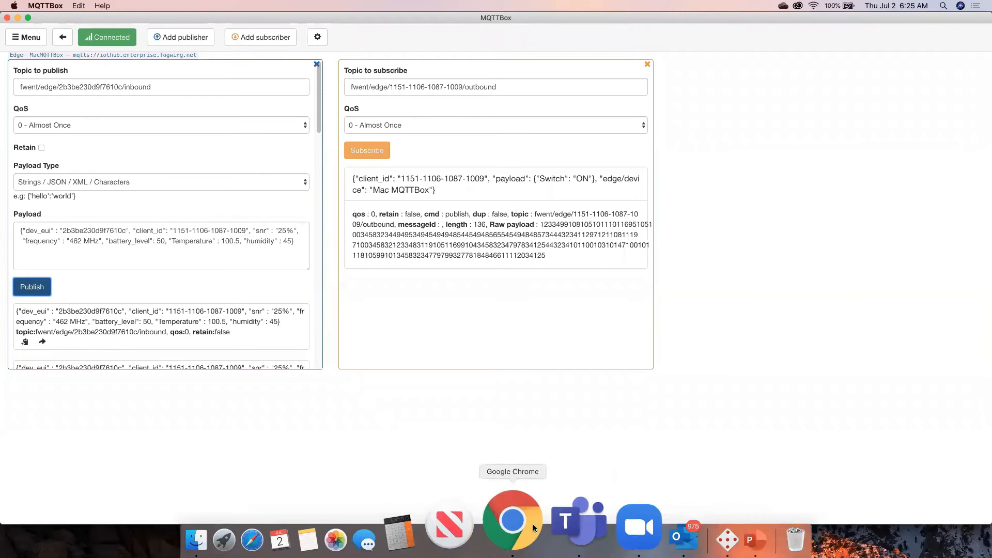
Return to the Mac MQTTBox command details page in the browser.
{"action": "right_click", "coordinate": [517, 526]}
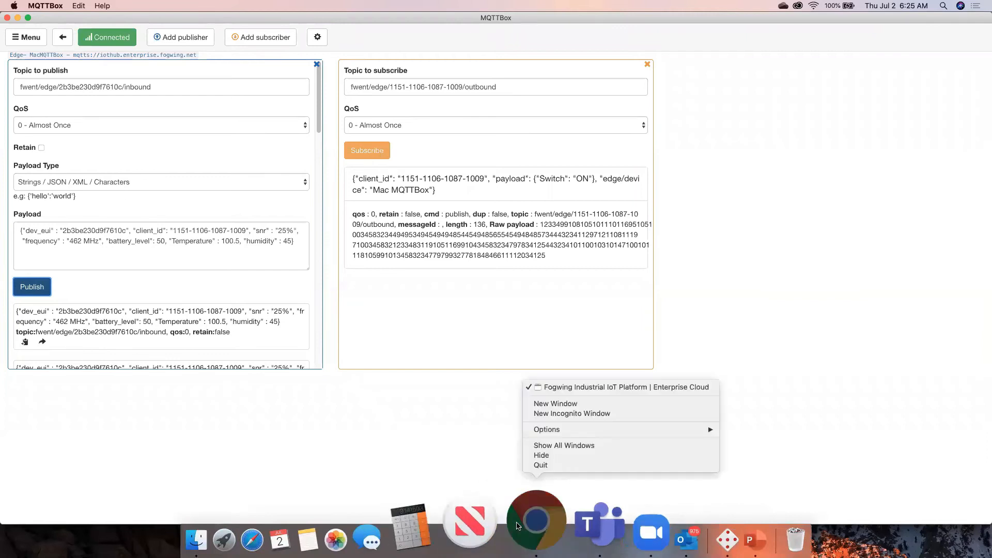
{"action": "left_click", "coordinate": [523, 524]}
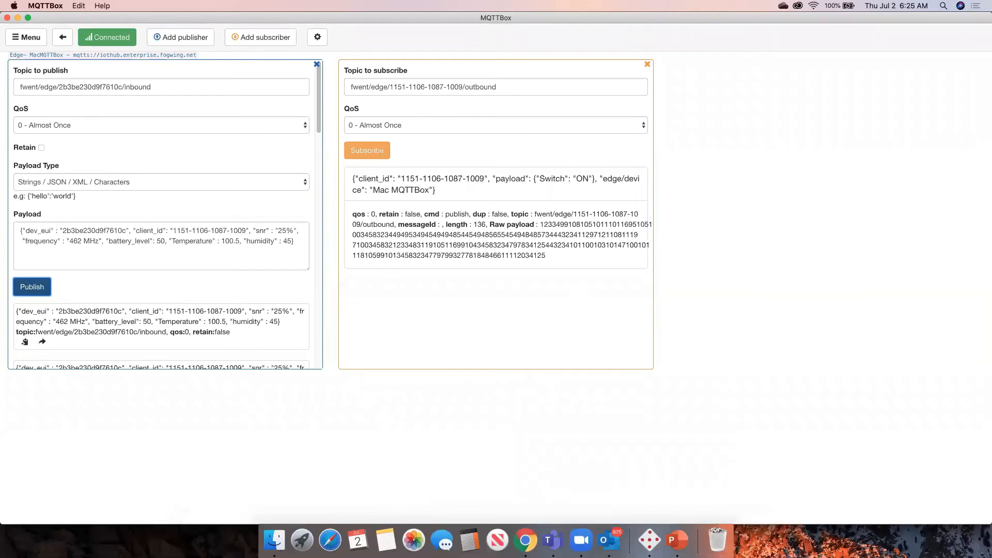
{"action": "left_click", "coordinate": [525, 521]}
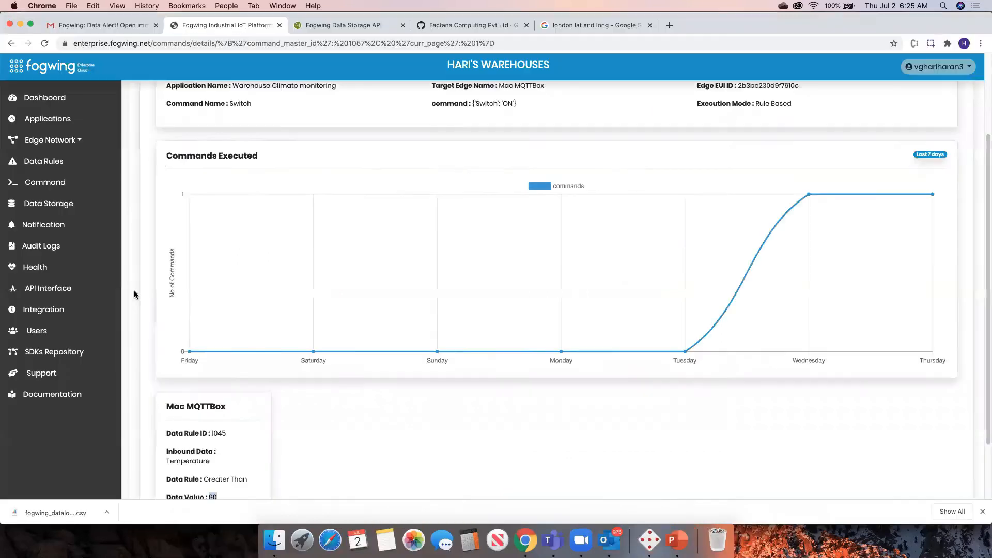
{"action": "scroll", "coordinate": [172, 242], "scroll_direction": "up", "scroll_amount": 3}
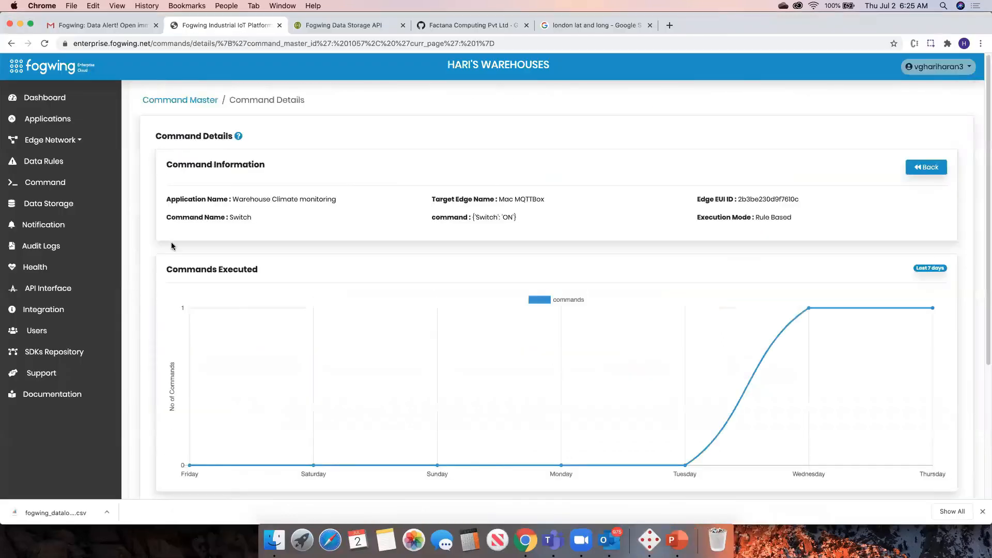
Open the Notification page and review the notification message log and list of sent notifications.
{"action": "left_click", "coordinate": [49, 224]}
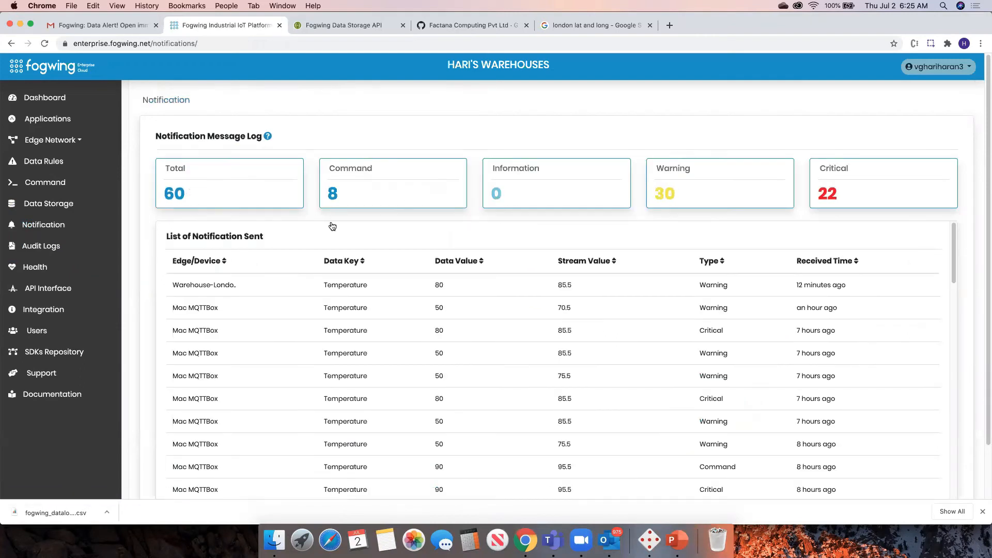
{"action": "scroll", "coordinate": [491, 269], "scroll_direction": "down", "scroll_amount": 2}
{"action": "scroll", "coordinate": [475, 303], "scroll_direction": "up", "scroll_amount": 2}
Check the newest Mac MQTTBox record in Data Storage, glance at MQTTBox, and return to the browser.
{"action": "left_click", "coordinate": [50, 203]}
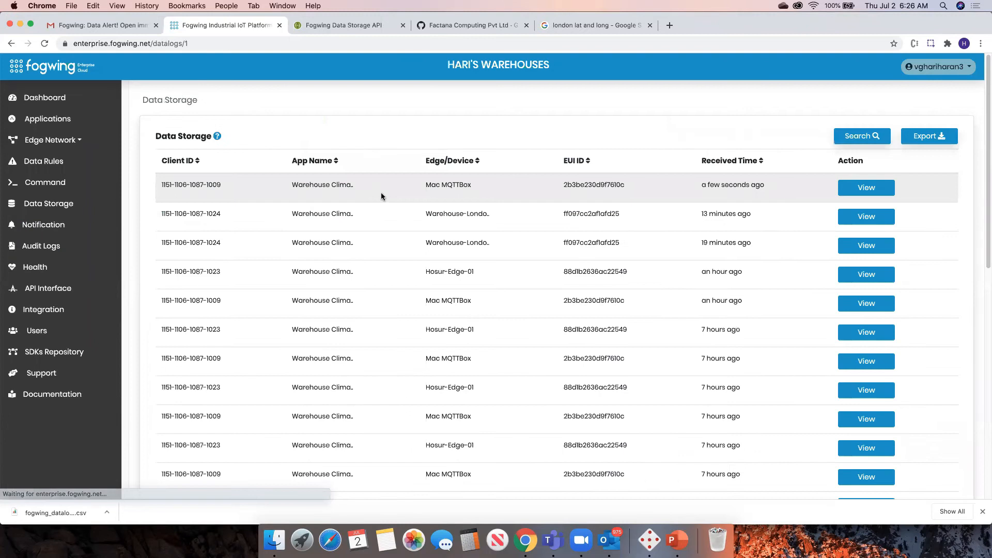
{"action": "double_click", "coordinate": [442, 185]}
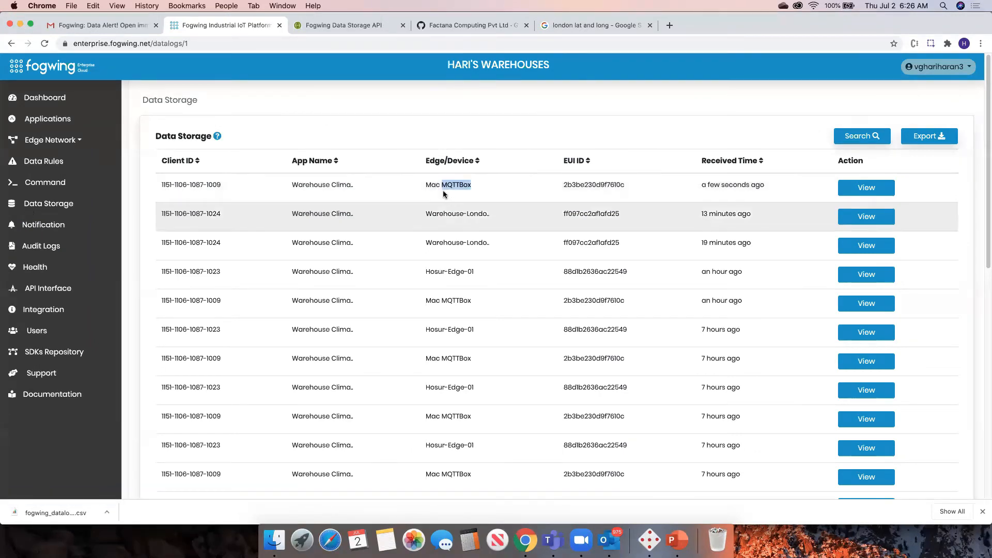
{"action": "left_click", "coordinate": [644, 529]}
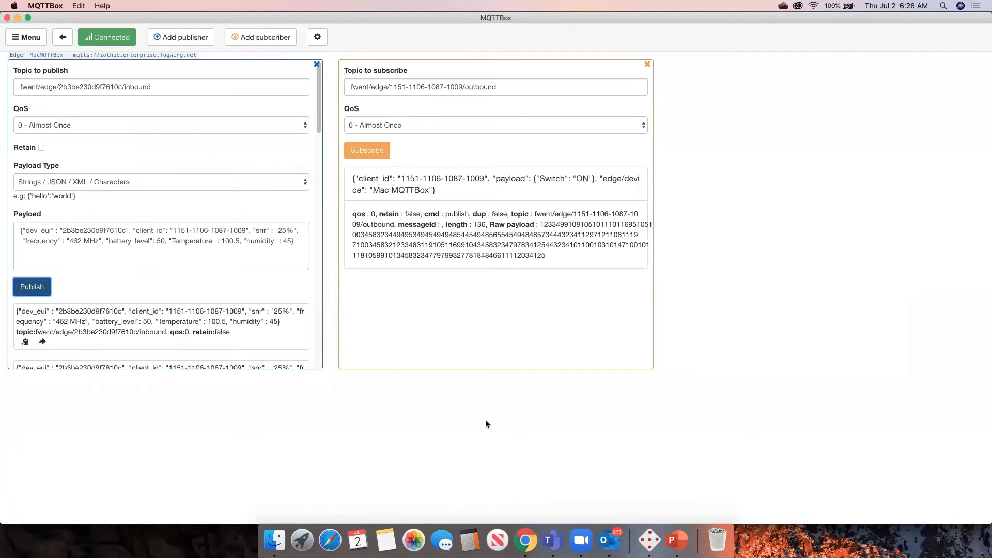
{"action": "key", "text": "super+Tab"}
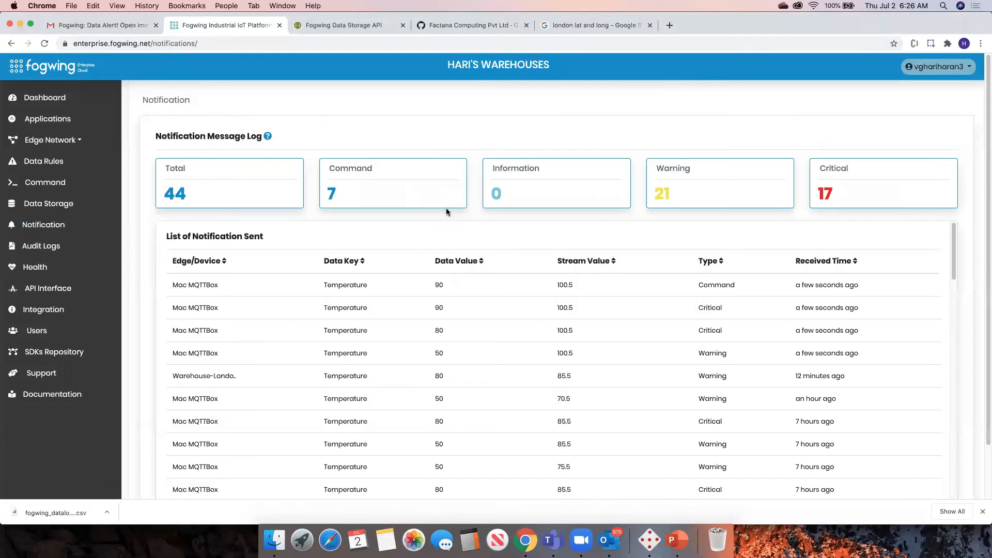
Open the details of the latest Mac MQTTBox Command notification, close them, and review the notification list.
{"action": "left_click", "coordinate": [513, 285]}
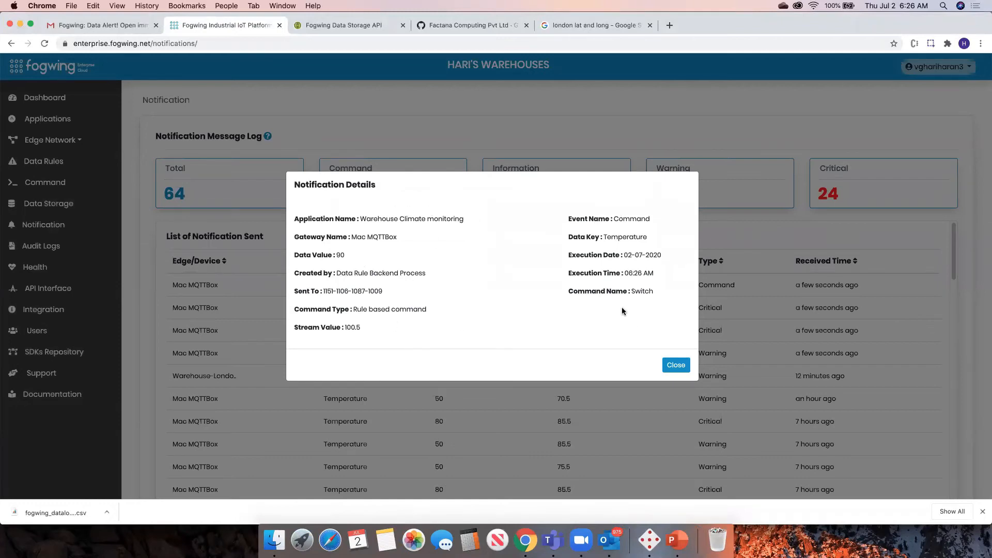
{"action": "left_click", "coordinate": [673, 368]}
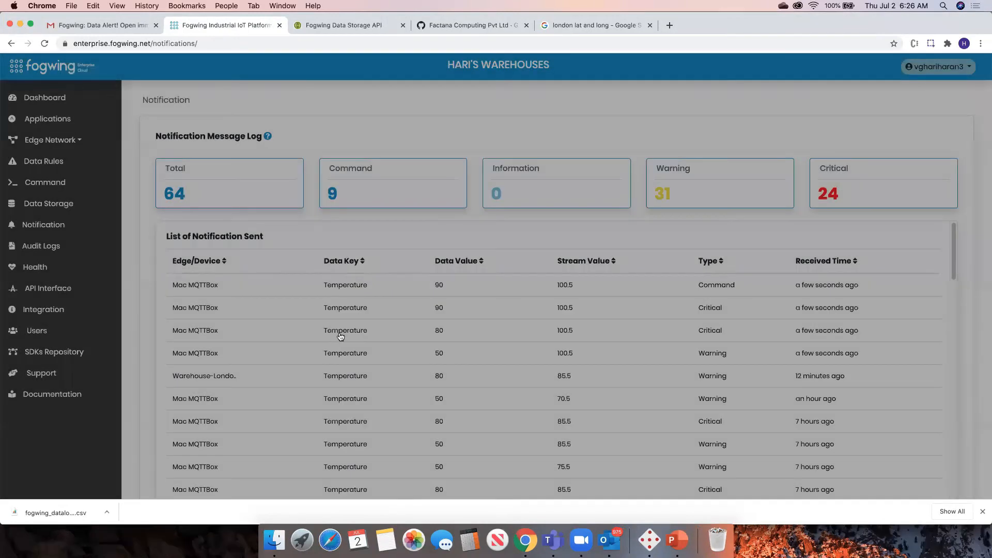
{"action": "scroll", "coordinate": [377, 329], "scroll_direction": "down", "scroll_amount": 2}
{"action": "scroll", "coordinate": [377, 329], "scroll_direction": "up", "scroll_amount": 2}
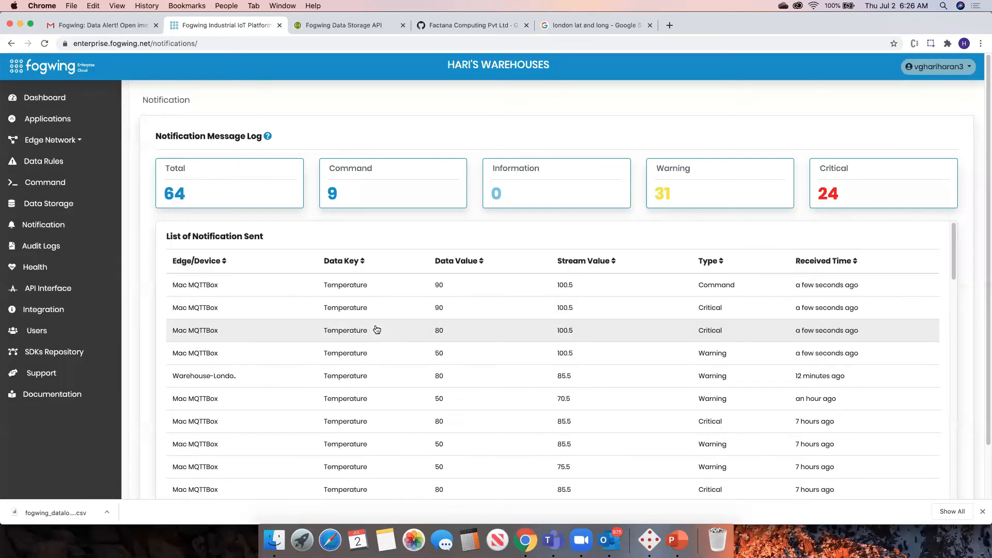
Look through the Audit Logs, then the Health page's edges consolidated view and list of edge health.
{"action": "left_click", "coordinate": [51, 248]}
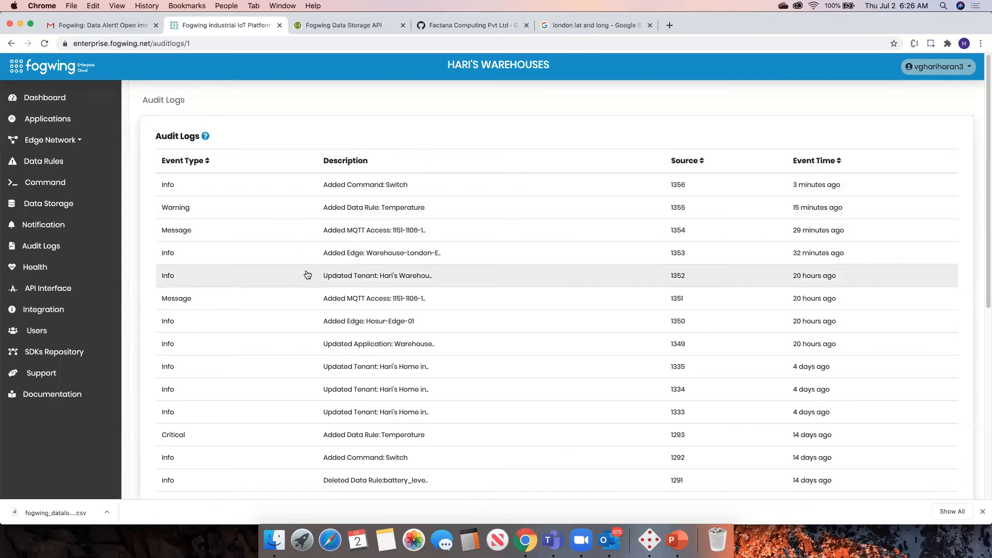
{"action": "left_click", "coordinate": [36, 269]}
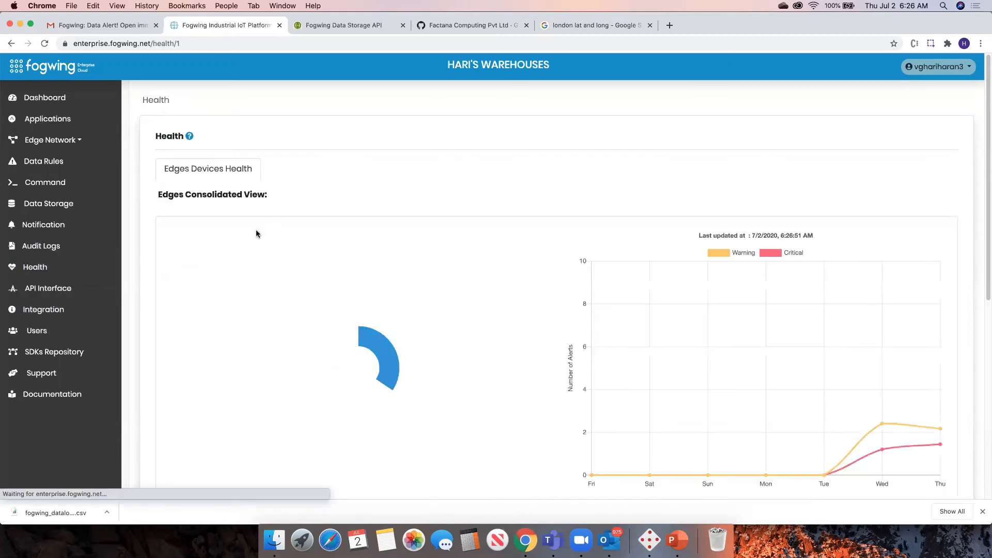
{"action": "scroll", "coordinate": [727, 182], "scroll_direction": "down", "scroll_amount": 2}
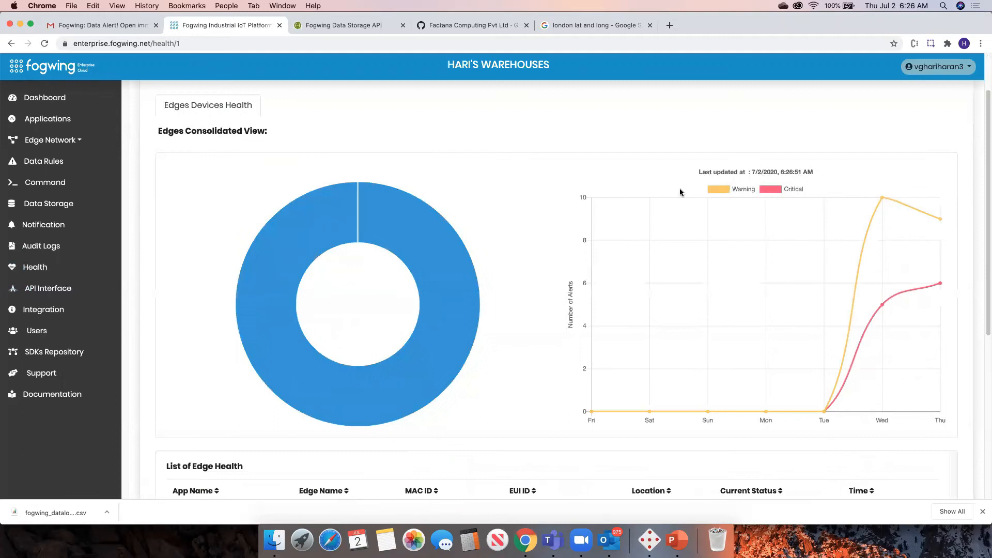
{"action": "mouse_move", "coordinate": [310, 237]}
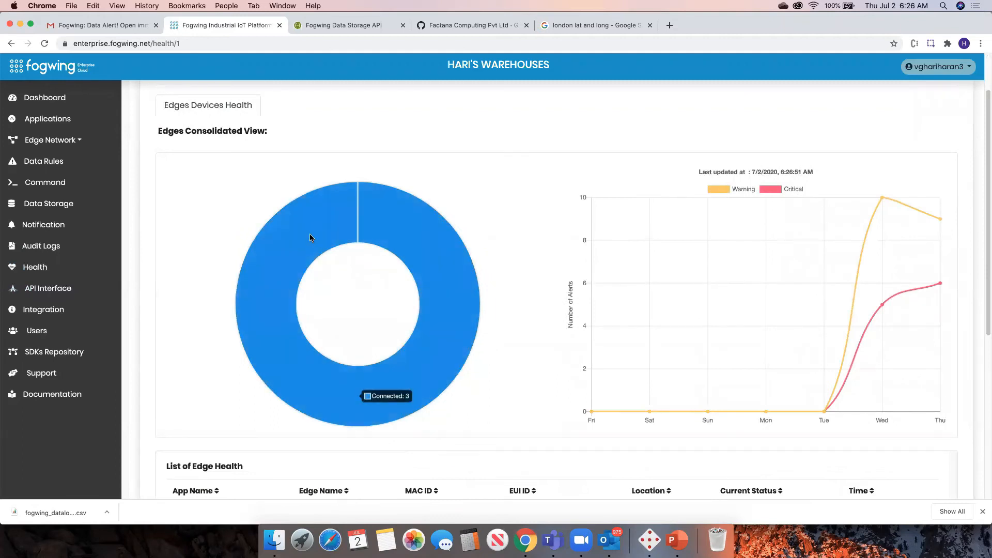
{"action": "scroll", "coordinate": [416, 309], "scroll_direction": "down", "scroll_amount": 5}
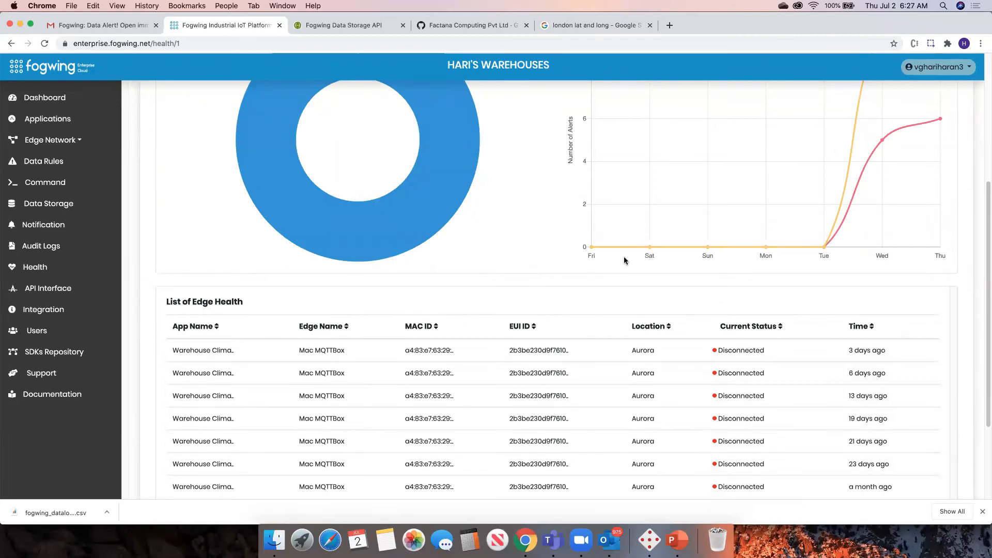
{"action": "scroll", "coordinate": [588, 434], "scroll_direction": "up", "scroll_amount": 7}
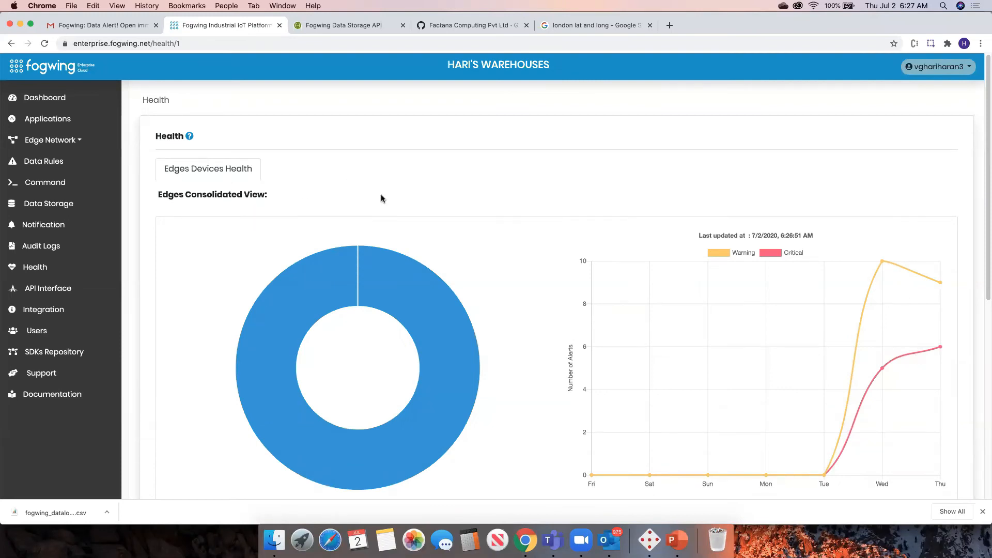
{"action": "scroll", "coordinate": [381, 198], "scroll_direction": "down", "scroll_amount": 6}
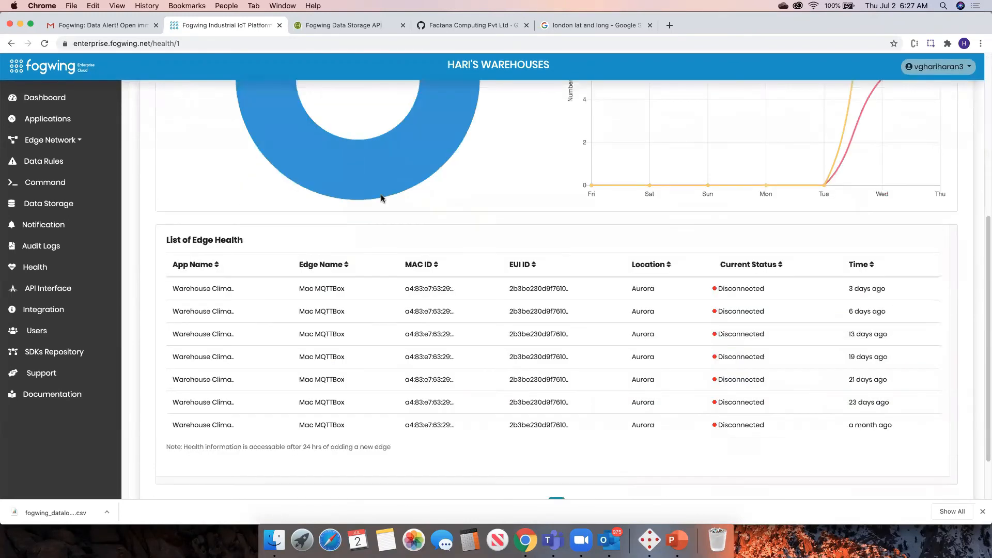
{"action": "scroll", "coordinate": [381, 199], "scroll_direction": "down", "scroll_amount": 2}
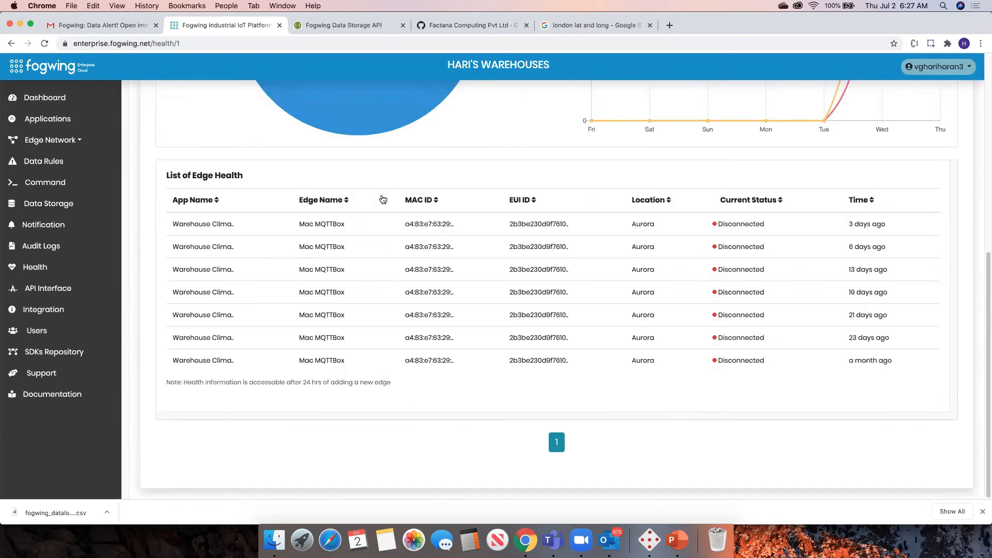
{"action": "scroll", "coordinate": [382, 200], "scroll_direction": "up", "scroll_amount": 5}
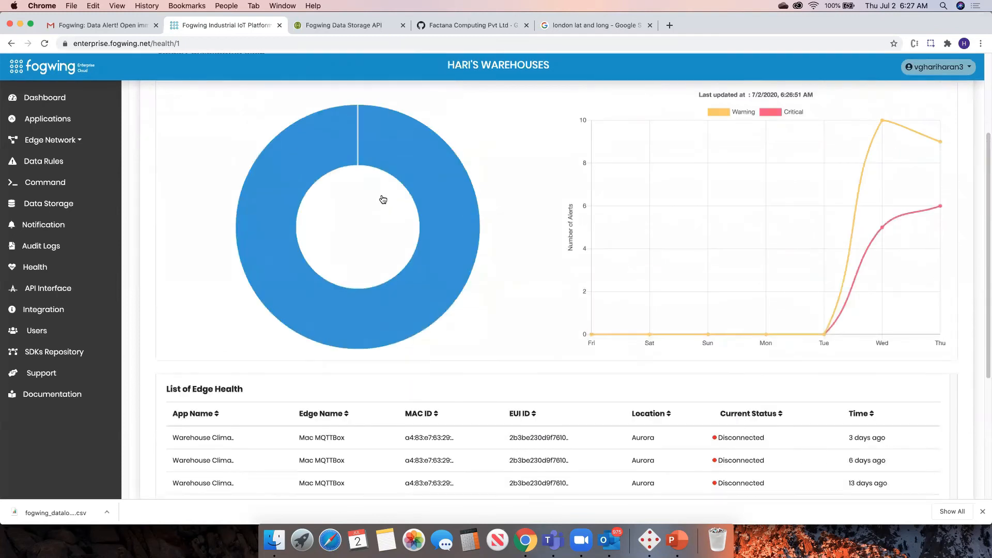
{"action": "scroll", "coordinate": [382, 200], "scroll_direction": "down", "scroll_amount": 4}
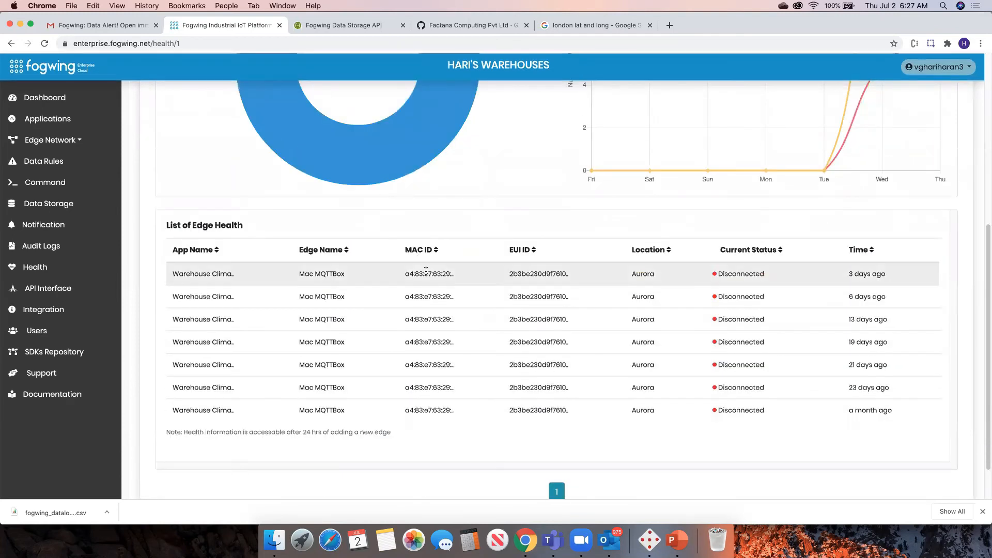
{"action": "scroll", "coordinate": [460, 228], "scroll_direction": "up", "scroll_amount": 7}
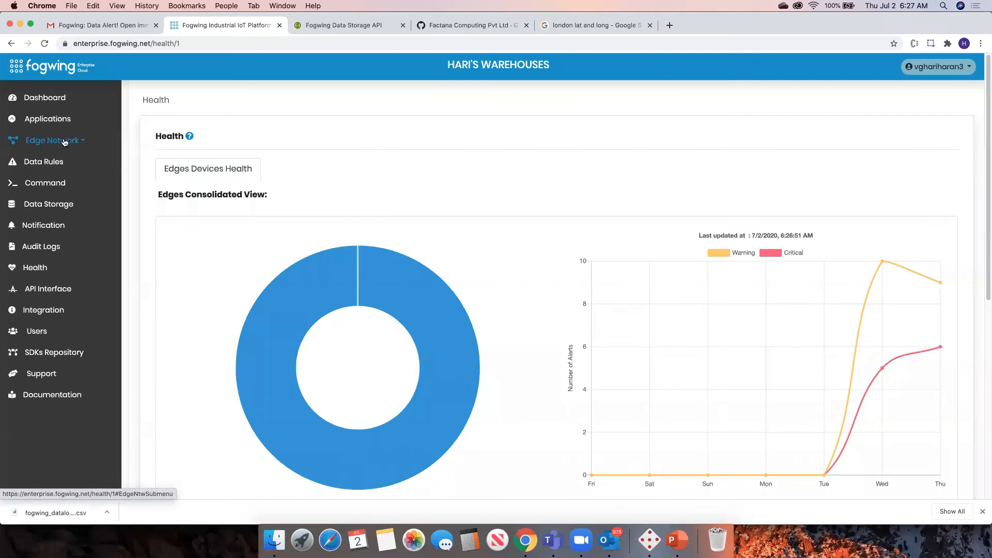
Open the Edge Devices list and inspect Warehouse-London-Edge01's details, edge health and data received.
{"action": "left_click", "coordinate": [64, 142]}
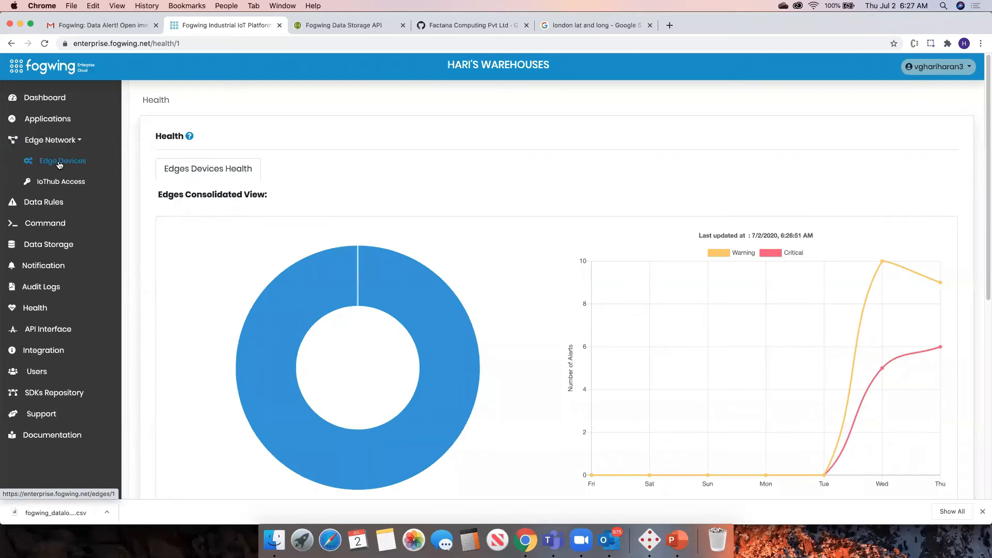
{"action": "left_click", "coordinate": [61, 161]}
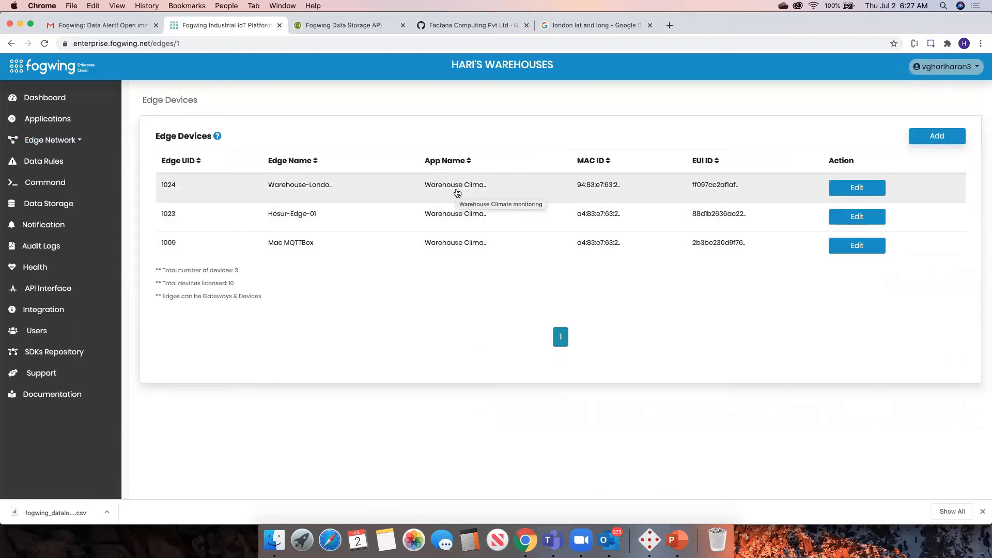
{"action": "left_click", "coordinate": [457, 193]}
{"action": "scroll", "coordinate": [457, 192], "scroll_direction": "down", "scroll_amount": 3}
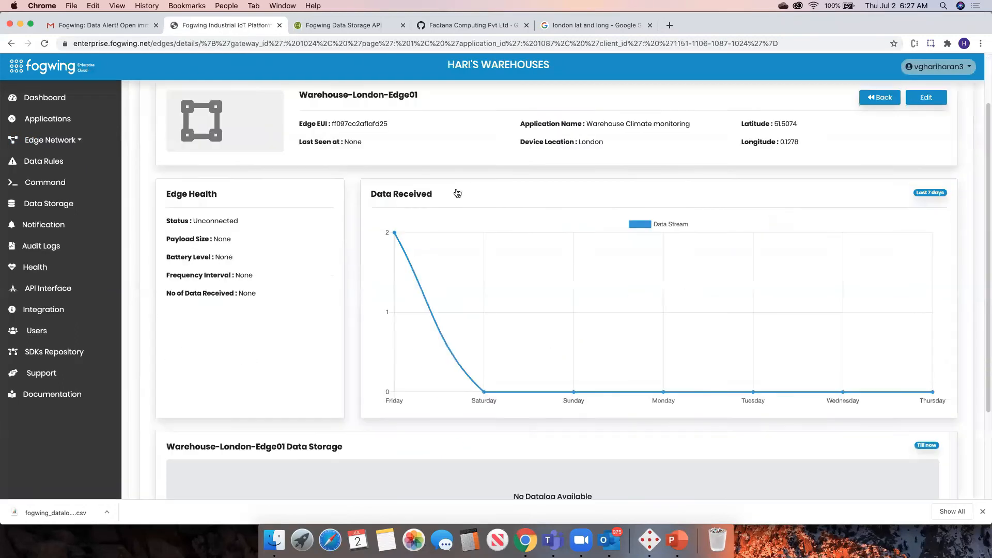
{"action": "scroll", "coordinate": [457, 193], "scroll_direction": "up", "scroll_amount": 1}
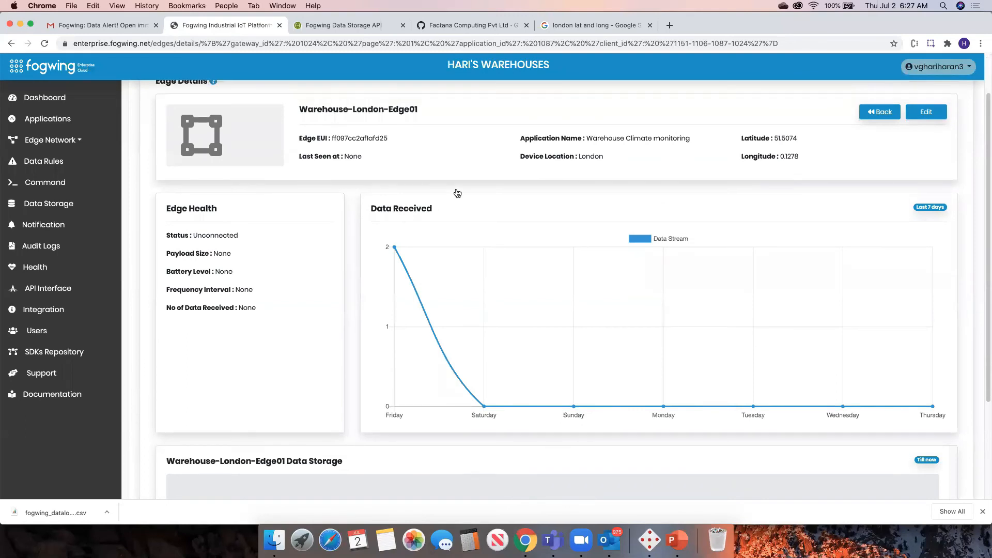
{"action": "scroll", "coordinate": [457, 193], "scroll_direction": "up", "scroll_amount": 2}
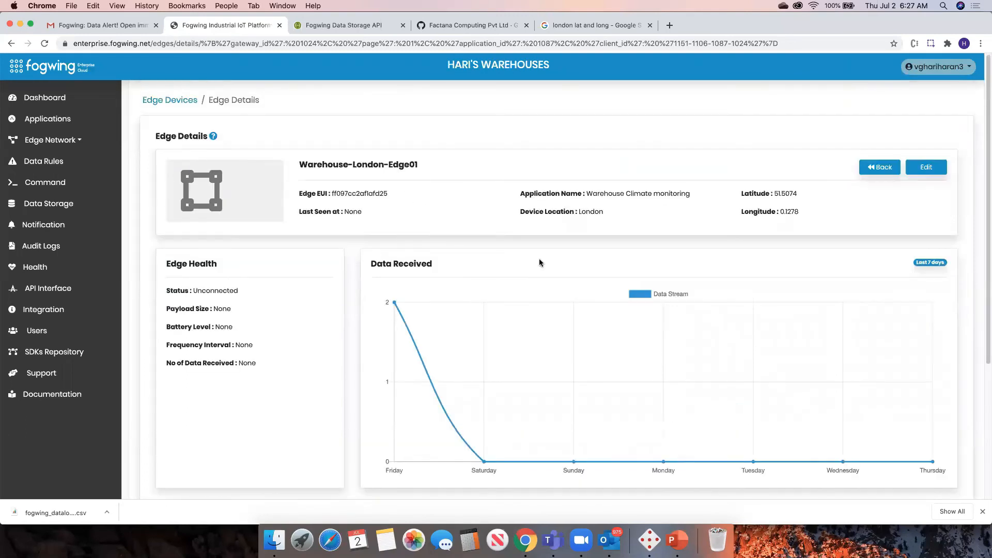
{"action": "double_click", "coordinate": [345, 195]}
{"action": "left_click", "coordinate": [607, 188]}
{"action": "scroll", "coordinate": [765, 202], "scroll_direction": "down", "scroll_amount": 1}
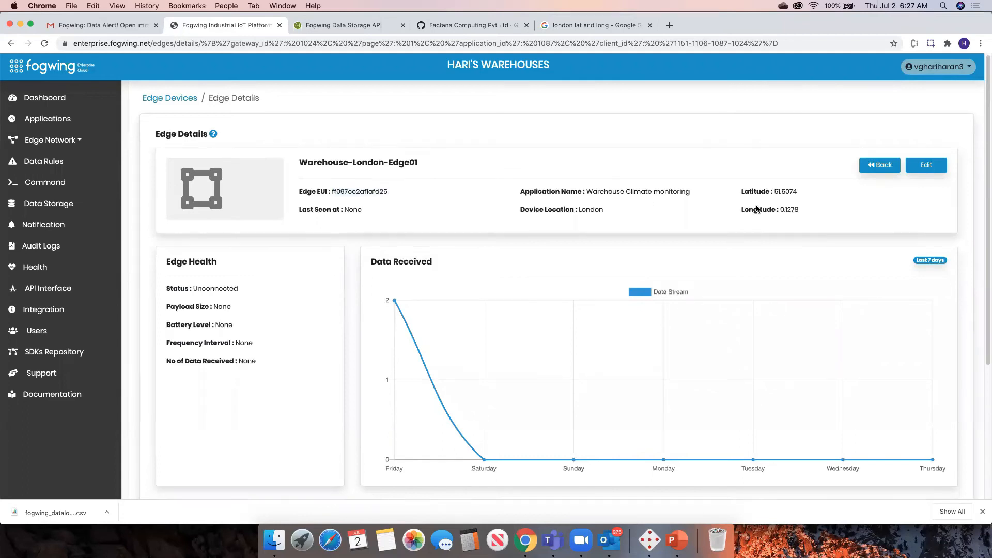
{"action": "scroll", "coordinate": [273, 273], "scroll_direction": "down", "scroll_amount": 2}
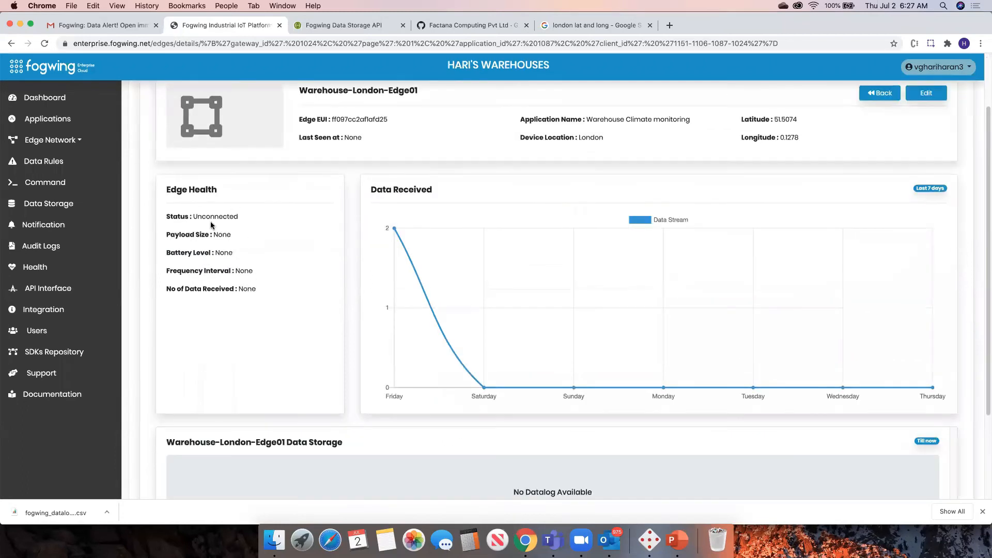
{"action": "scroll", "coordinate": [391, 354], "scroll_direction": "down", "scroll_amount": 4}
{"action": "scroll", "coordinate": [432, 374], "scroll_direction": "up", "scroll_amount": 6}
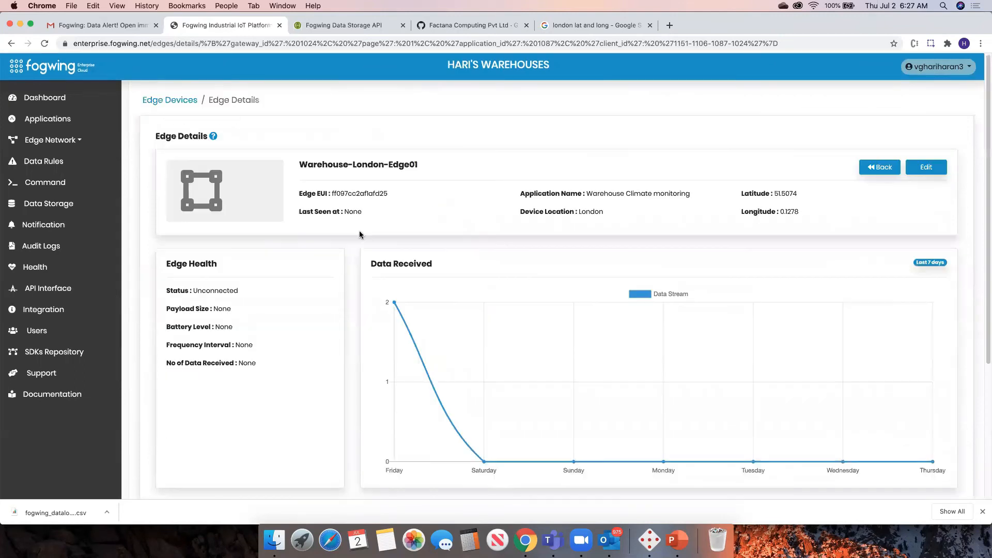
Go back to the Edge Devices list and inspect Hosur-Edge-01's details, edge health and data storage records.
{"action": "left_click", "coordinate": [172, 101]}
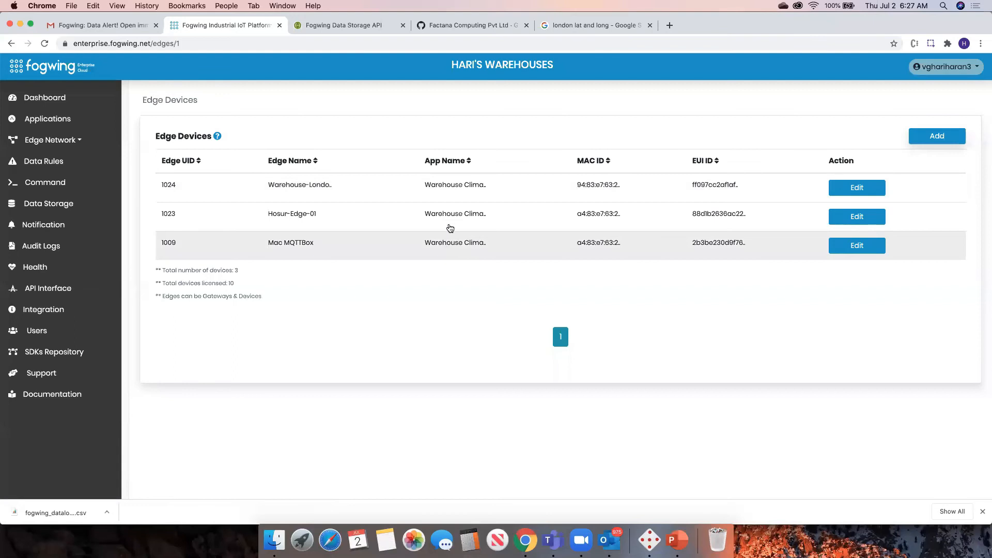
{"action": "left_click", "coordinate": [452, 217]}
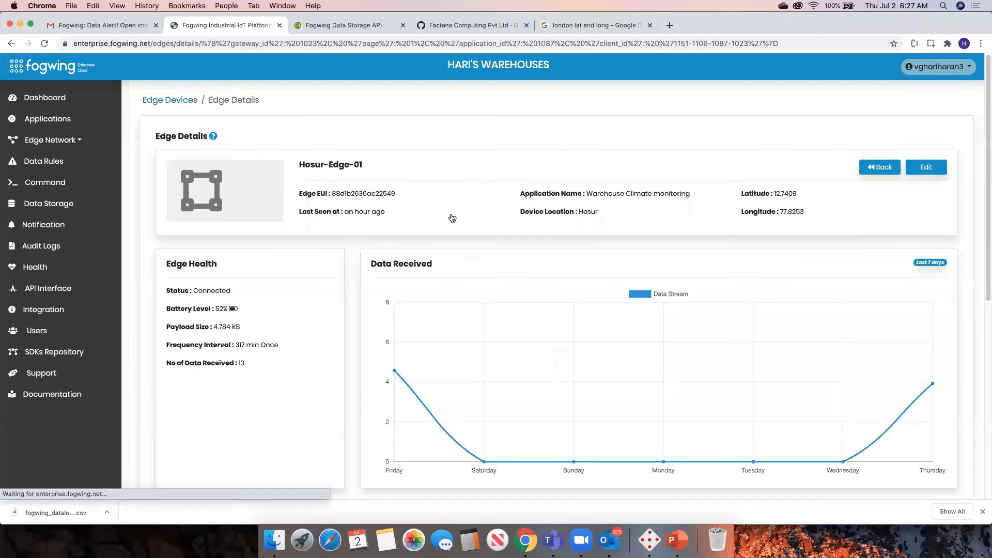
{"action": "scroll", "coordinate": [494, 202], "scroll_direction": "down", "scroll_amount": 4}
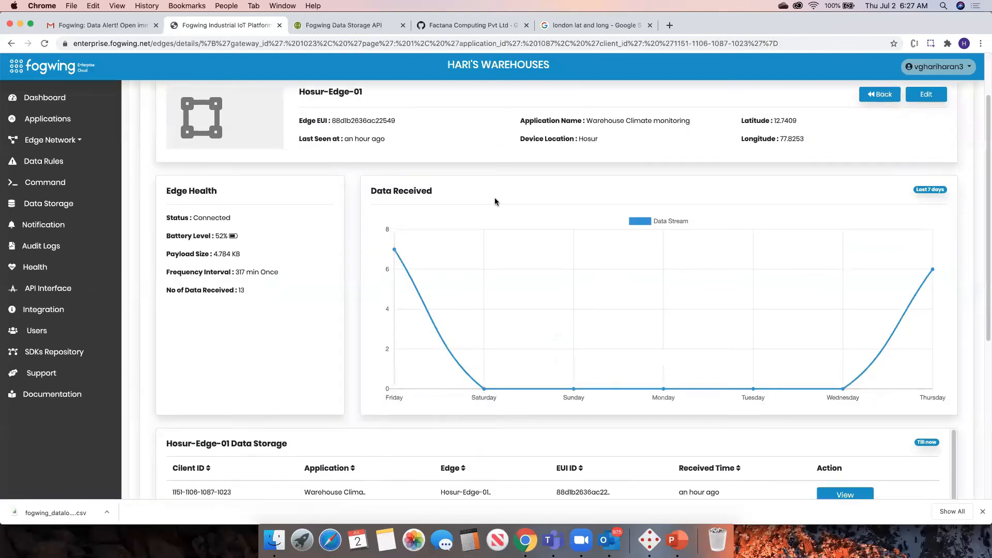
{"action": "scroll", "coordinate": [770, 284], "scroll_direction": "up", "scroll_amount": 4}
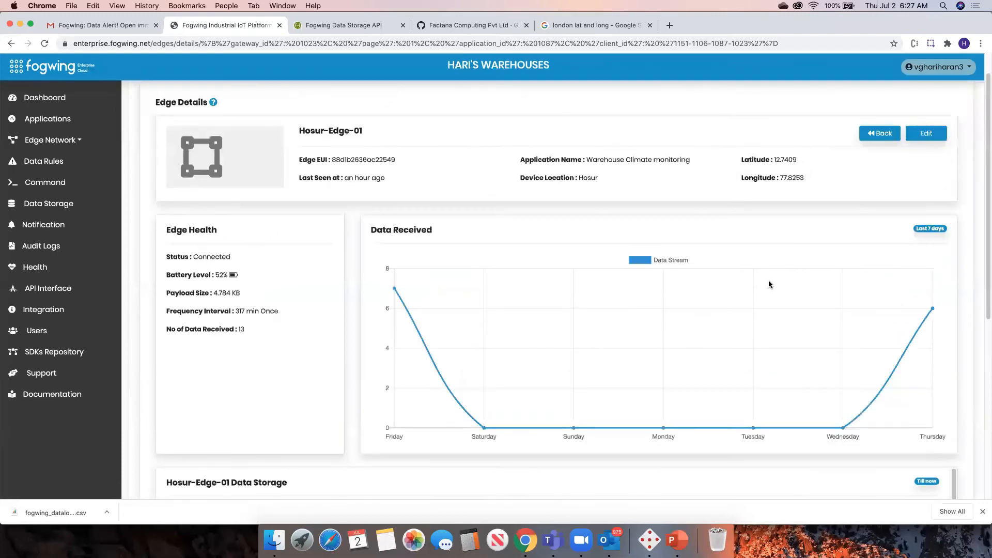
{"action": "scroll", "coordinate": [356, 260], "scroll_direction": "down", "scroll_amount": 4}
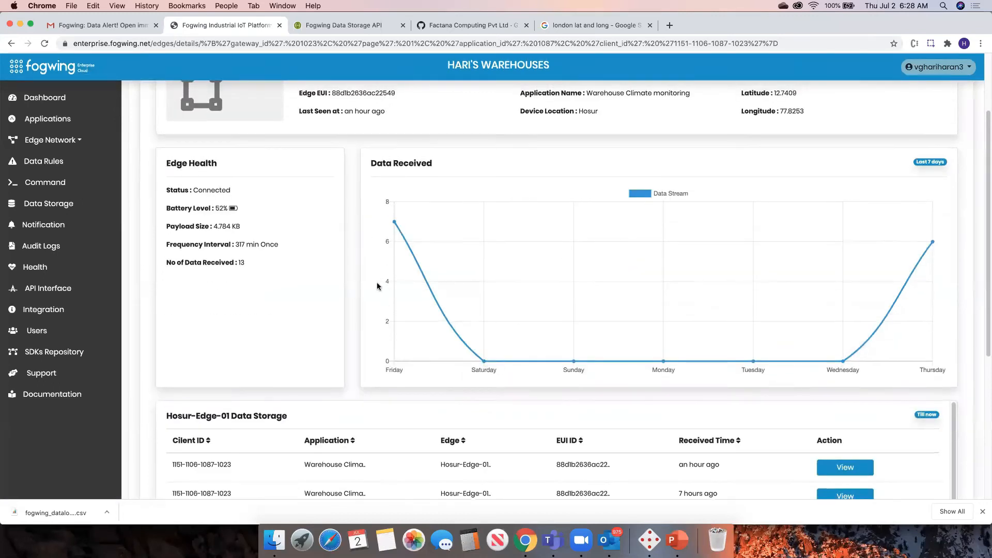
{"action": "scroll", "coordinate": [221, 277], "scroll_direction": "up", "scroll_amount": 3}
{"action": "double_click", "coordinate": [219, 278]}
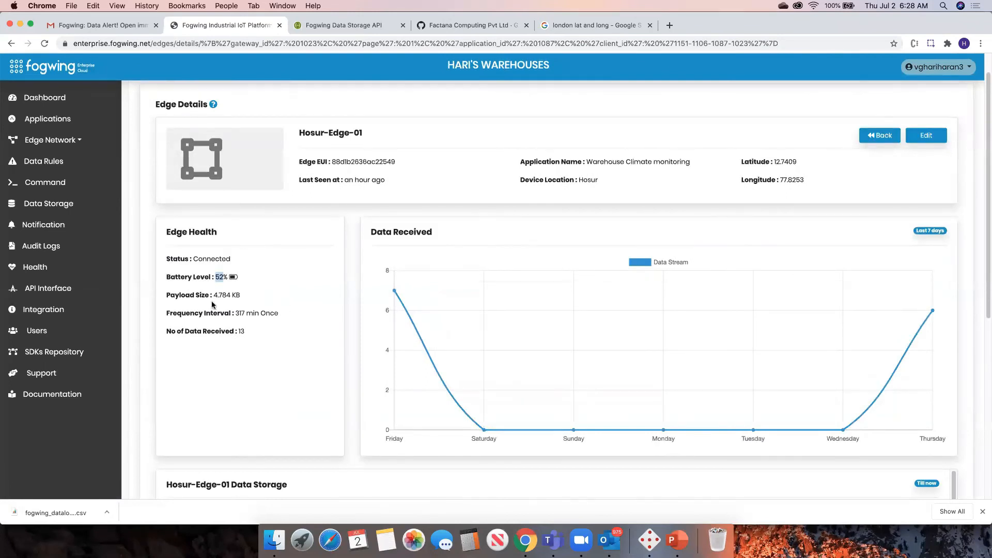
{"action": "left_click_drag", "start_coordinate": [211, 295], "coordinate": [258, 312]}
{"action": "left_click", "coordinate": [239, 316]}
{"action": "scroll", "coordinate": [302, 303], "scroll_direction": "down", "scroll_amount": 5}
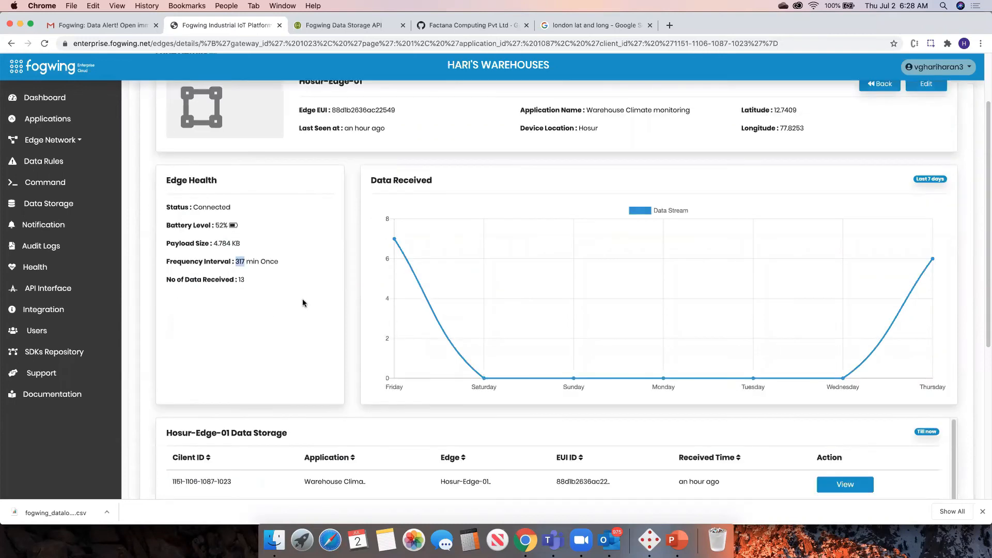
{"action": "scroll", "coordinate": [643, 309], "scroll_direction": "down", "scroll_amount": 1}
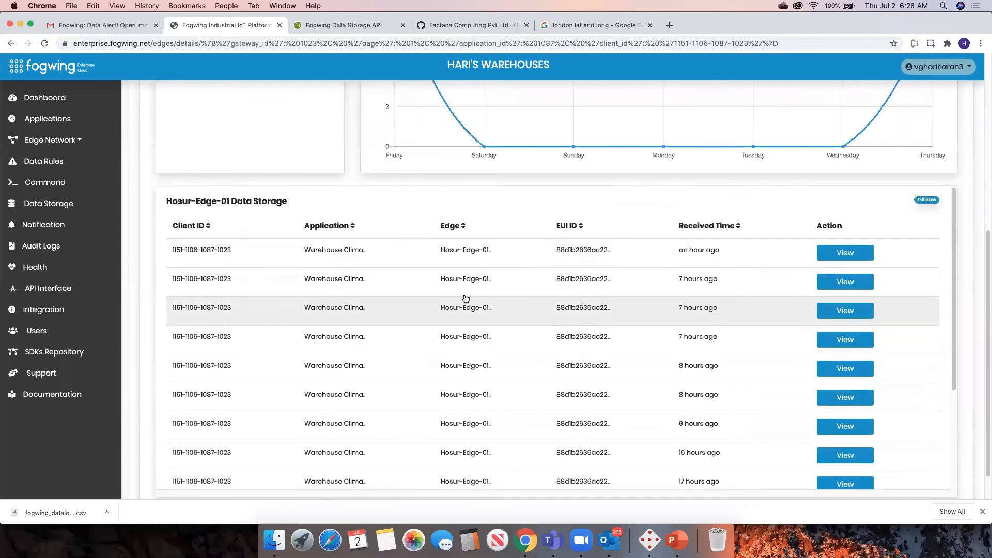
Scroll through Hosur-Edge-01's health and data storage records, then reopen its details from the Edge Devices list.
{"action": "scroll", "coordinate": [505, 324], "scroll_direction": "up", "scroll_amount": 6}
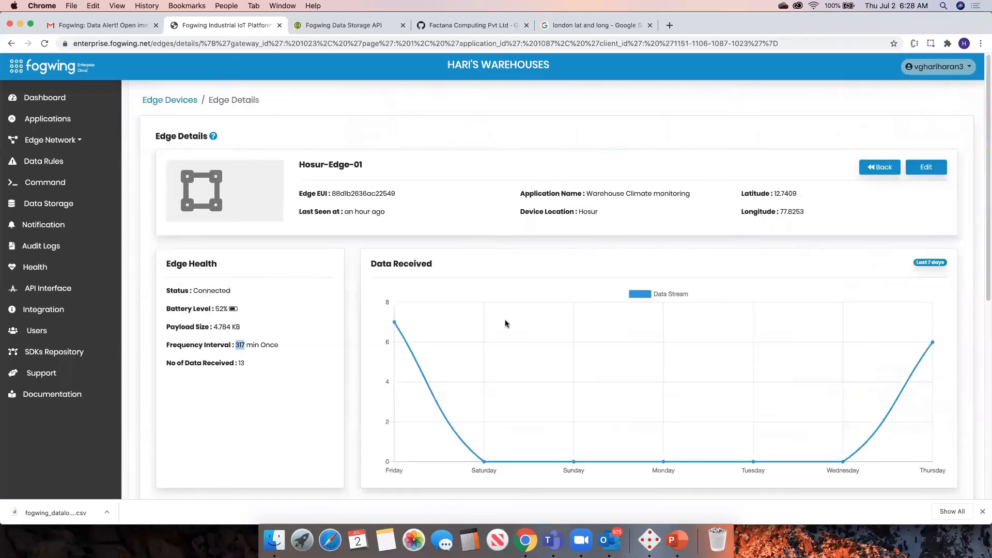
{"action": "scroll", "coordinate": [523, 303], "scroll_direction": "down", "scroll_amount": 6}
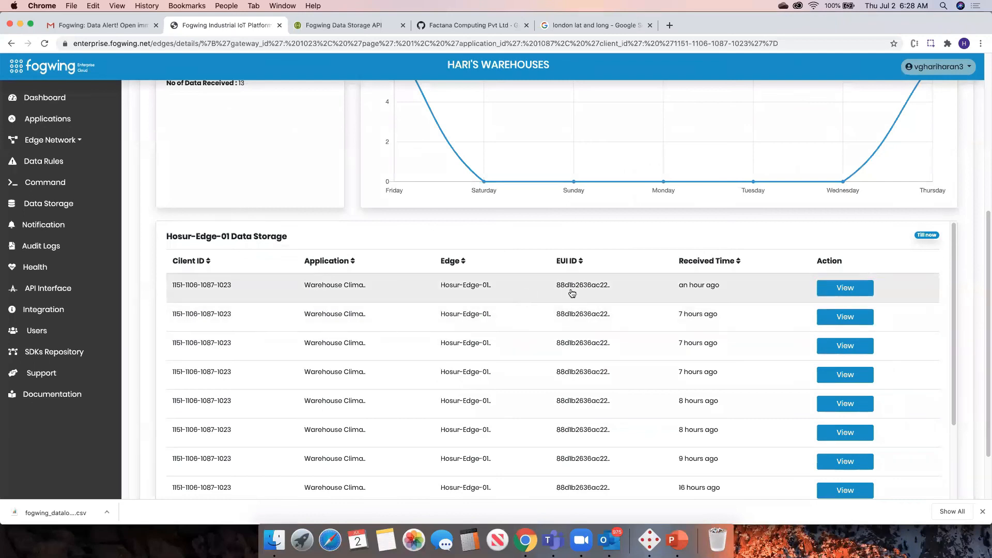
{"action": "mouse_move", "coordinate": [985, 290]}
{"action": "left_mouse_down"}
{"action": "mouse_move", "coordinate": [986, 344]}
{"action": "mouse_move", "coordinate": [986, 215]}
{"action": "left_mouse_up"}
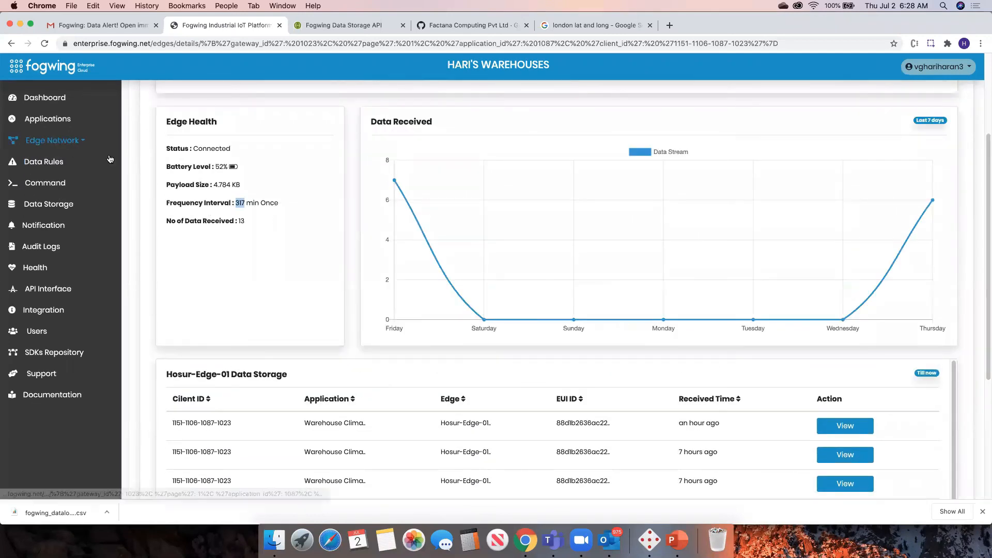
{"action": "scroll", "coordinate": [297, 220], "scroll_direction": "down", "scroll_amount": 4}
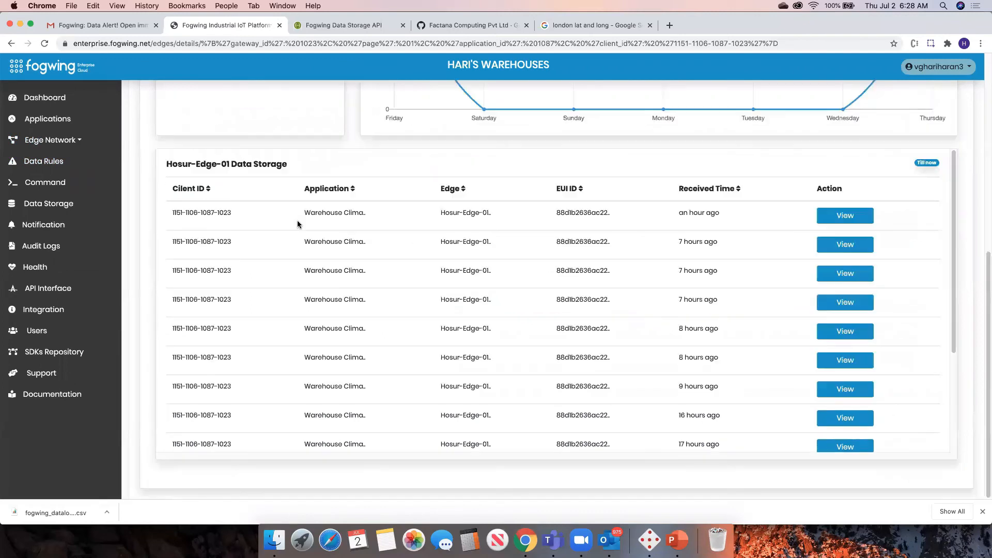
{"action": "left_click", "coordinate": [58, 140]}
{"action": "left_click", "coordinate": [65, 159]}
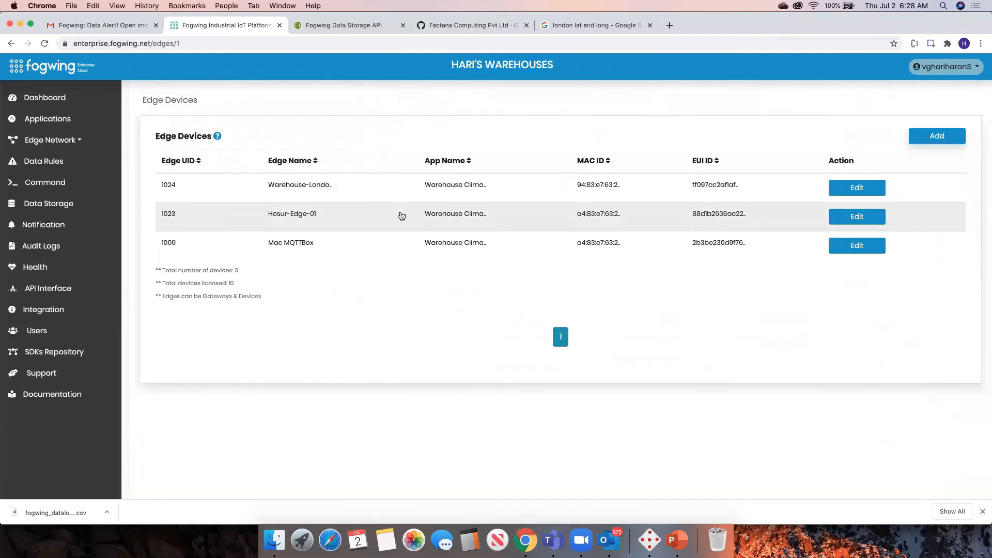
{"action": "left_click", "coordinate": [448, 217]}
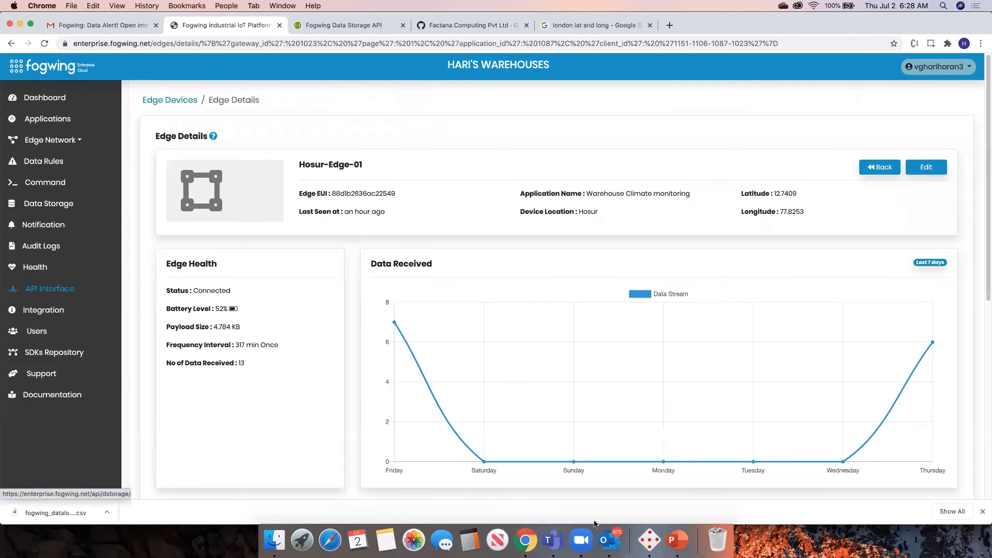
Switch to MQTTBox to check the publisher and subscriber, then return and open the Command list.
{"action": "left_click", "coordinate": [643, 525]}
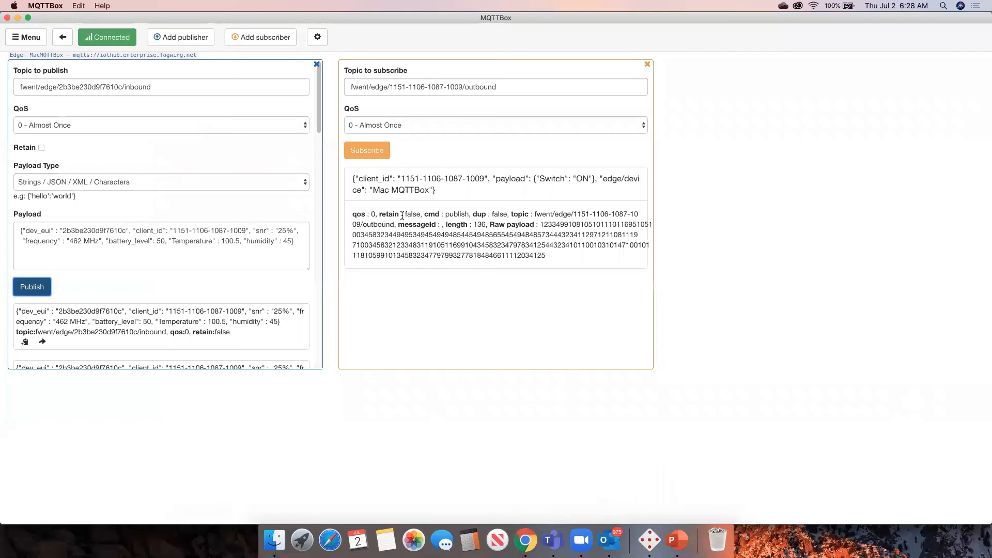
{"action": "key", "text": "super+Tab"}
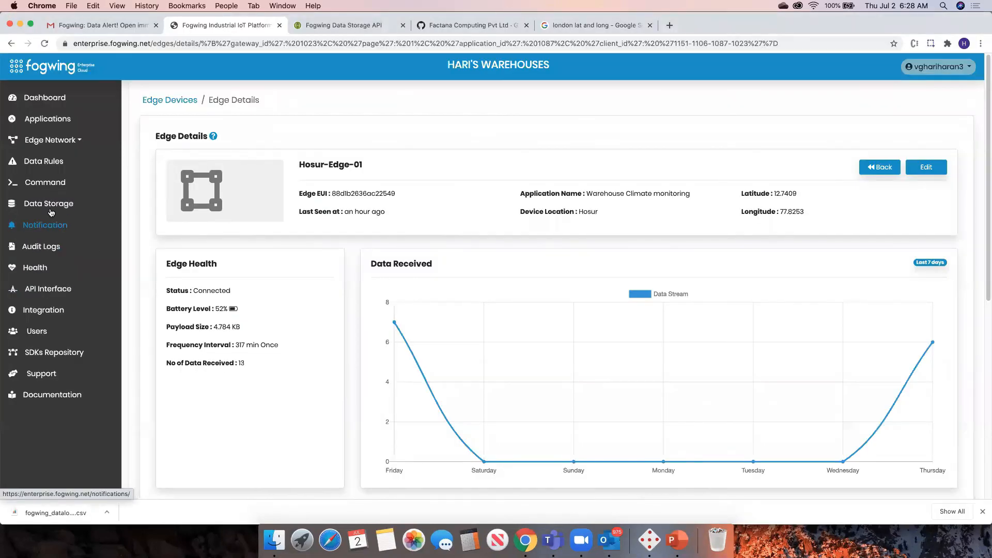
{"action": "left_click", "coordinate": [63, 183]}
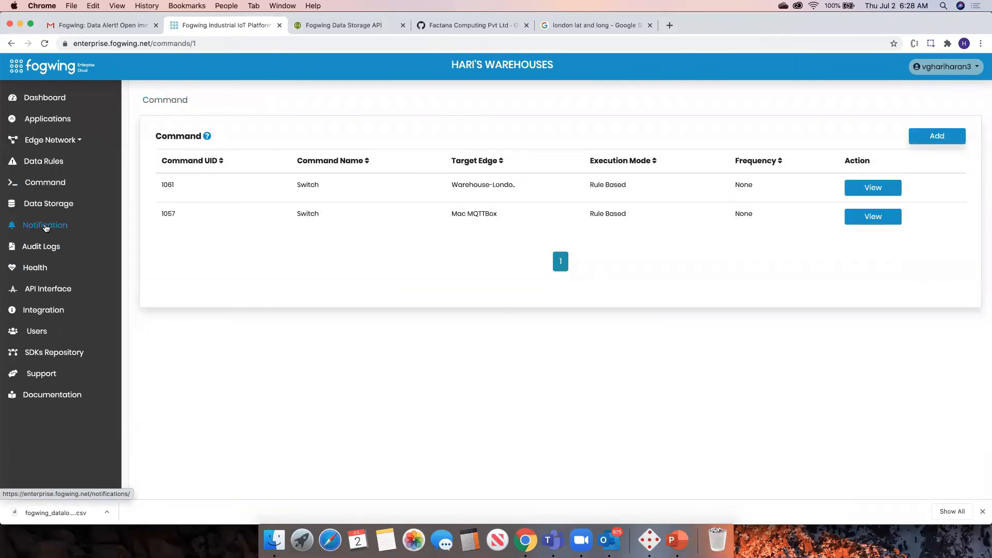
Open the Notification message log and compare it with the MQTTBox published messages, switching between both apps.
{"action": "left_click", "coordinate": [46, 228]}
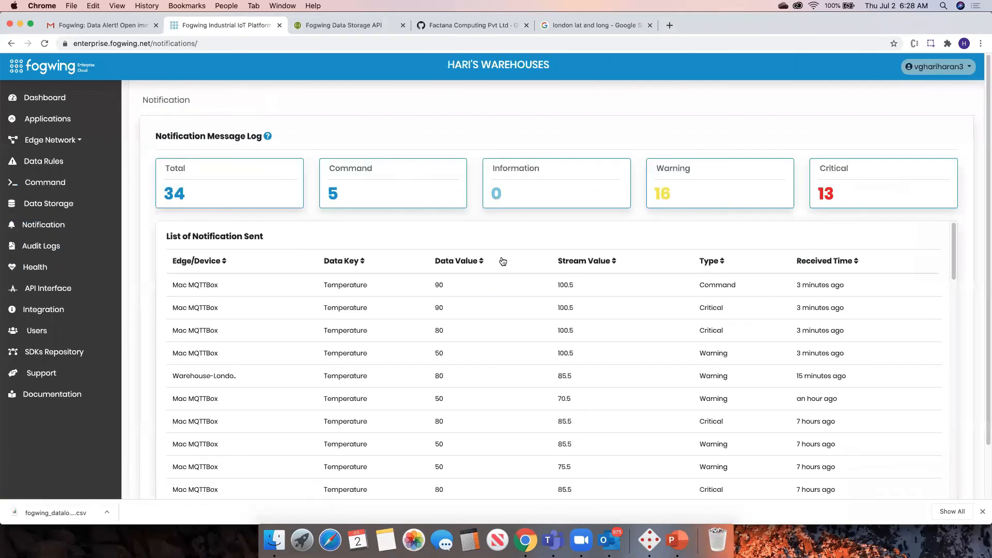
{"action": "left_click_drag", "start_coordinate": [327, 190], "coordinate": [347, 194]}
{"action": "left_click", "coordinate": [417, 210]}
{"action": "key", "text": "super+Tab"}
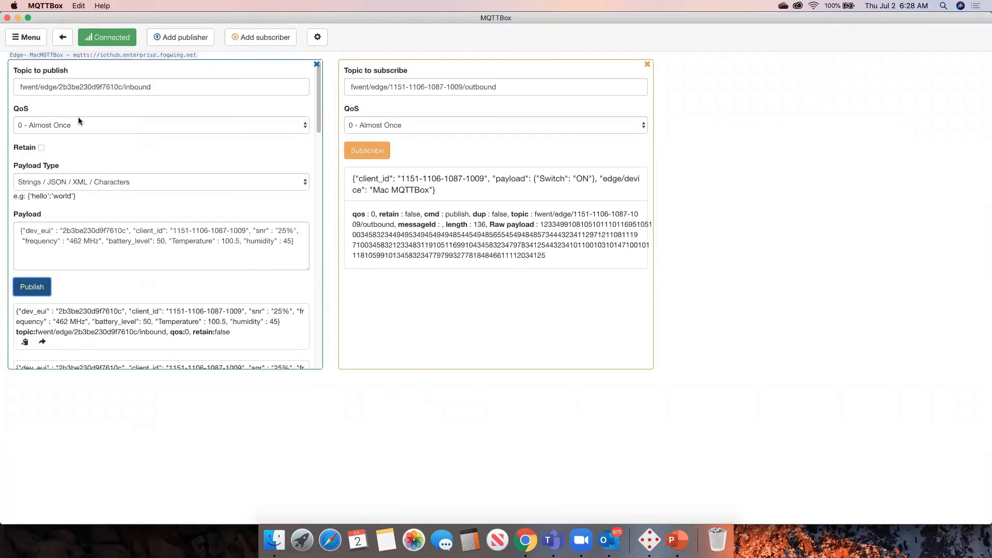
{"action": "left_click", "coordinate": [65, 38]}
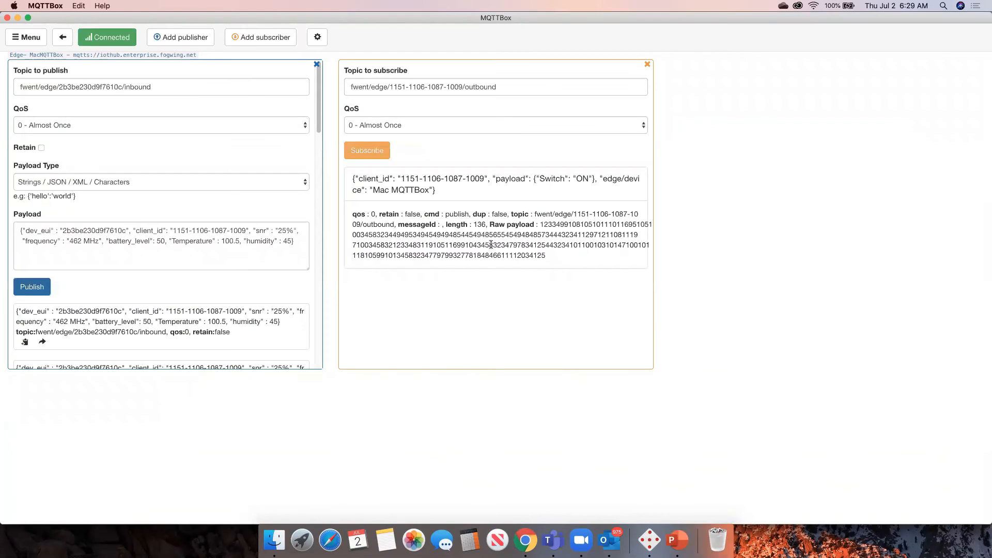
{"action": "key", "text": "super+Tab"}
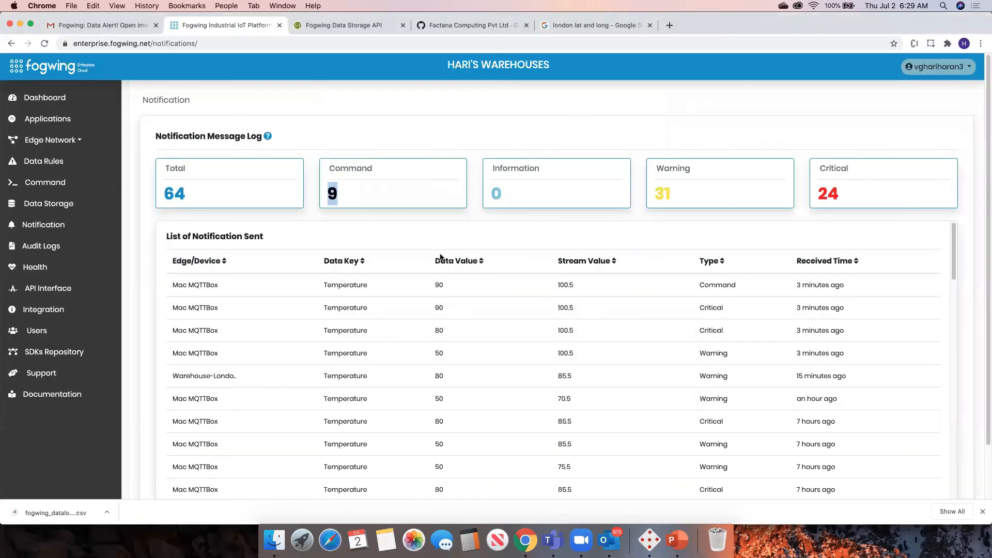
{"action": "key", "text": "super+Tab"}
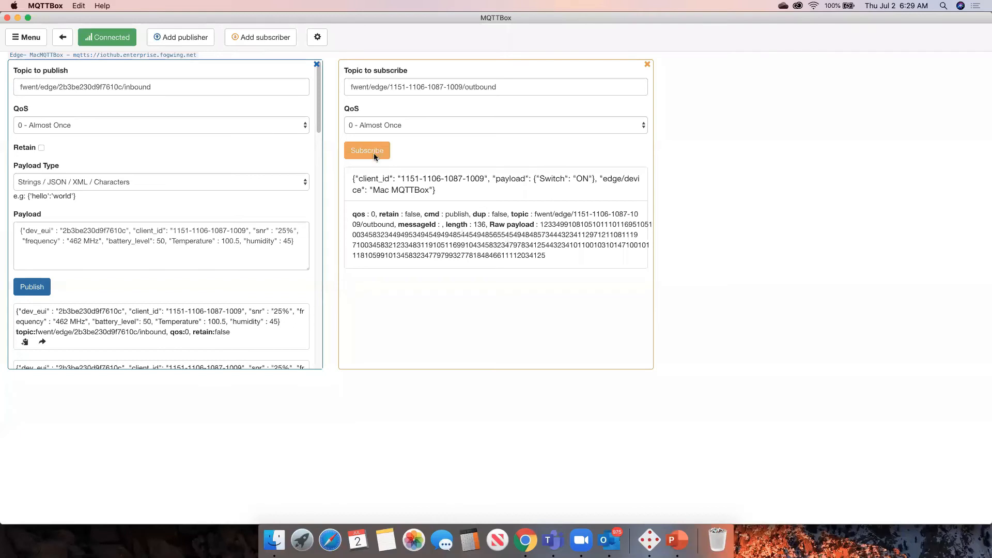
{"action": "key", "text": "super+Tab"}
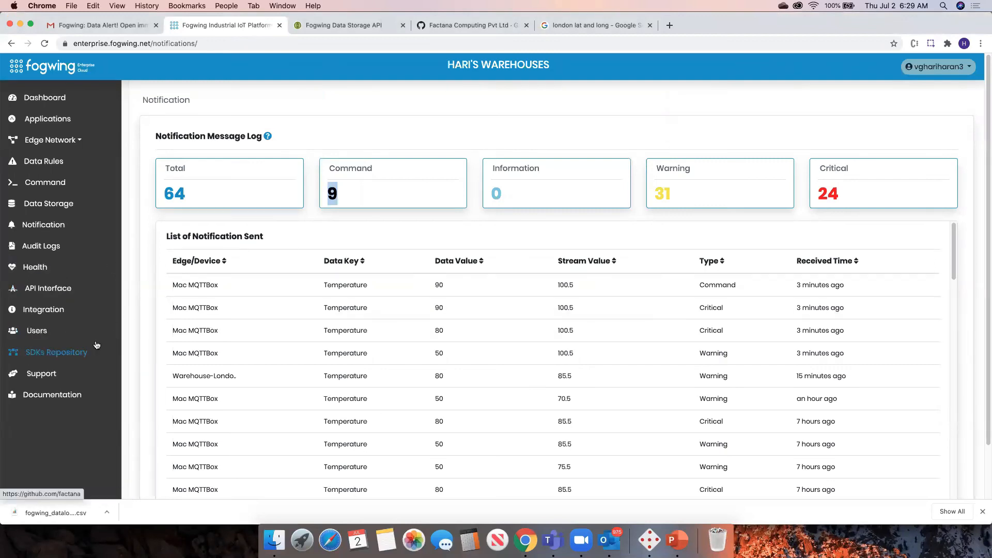
Open the Support page and view the Request Type options without submitting a request.
{"action": "left_click", "coordinate": [44, 373]}
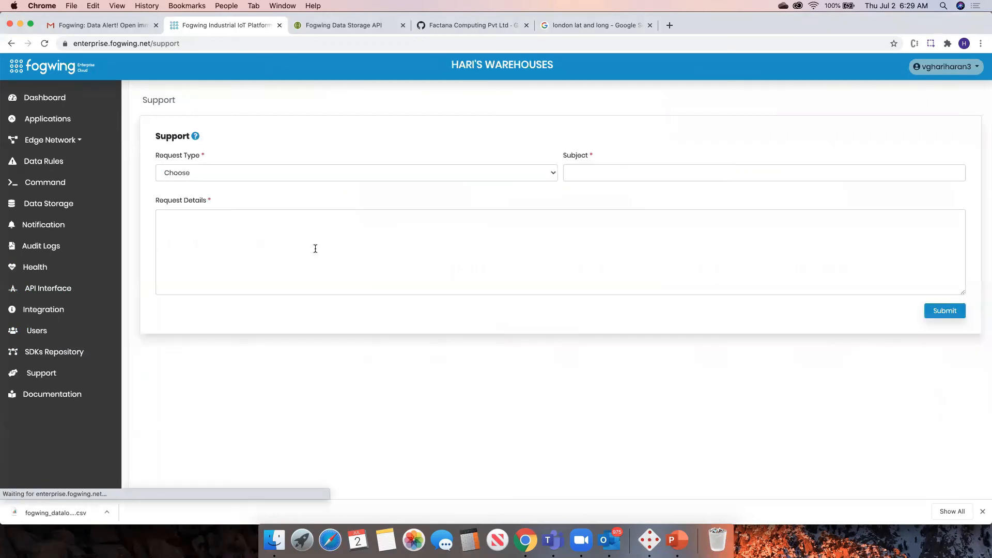
{"action": "left_click", "coordinate": [311, 171]}
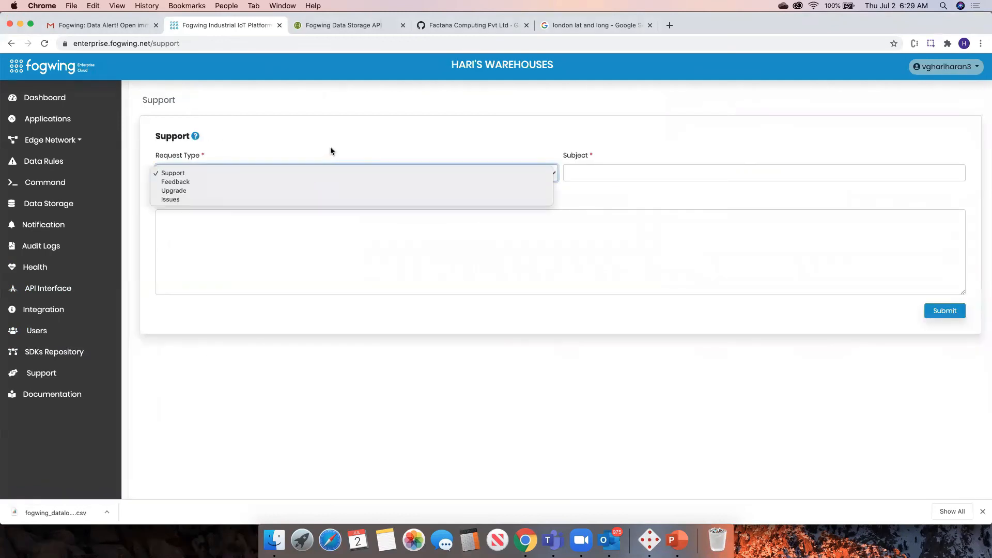
{"action": "left_click", "coordinate": [330, 150]}
{"action": "left_click", "coordinate": [229, 170]}
{"action": "left_click", "coordinate": [302, 146]}
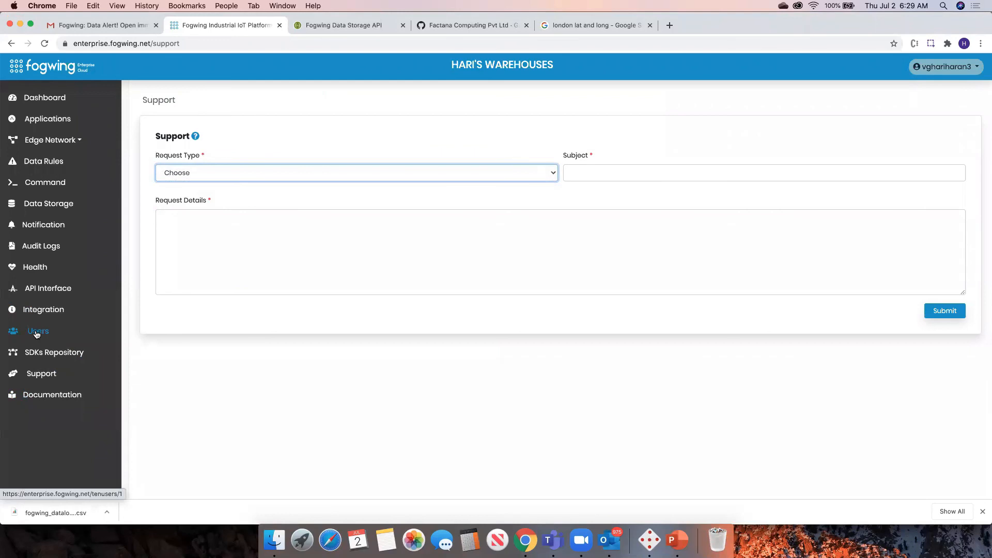
Open the Users list and the Add User form, and view its Role options without filling anything in.
{"action": "left_click", "coordinate": [36, 333]}
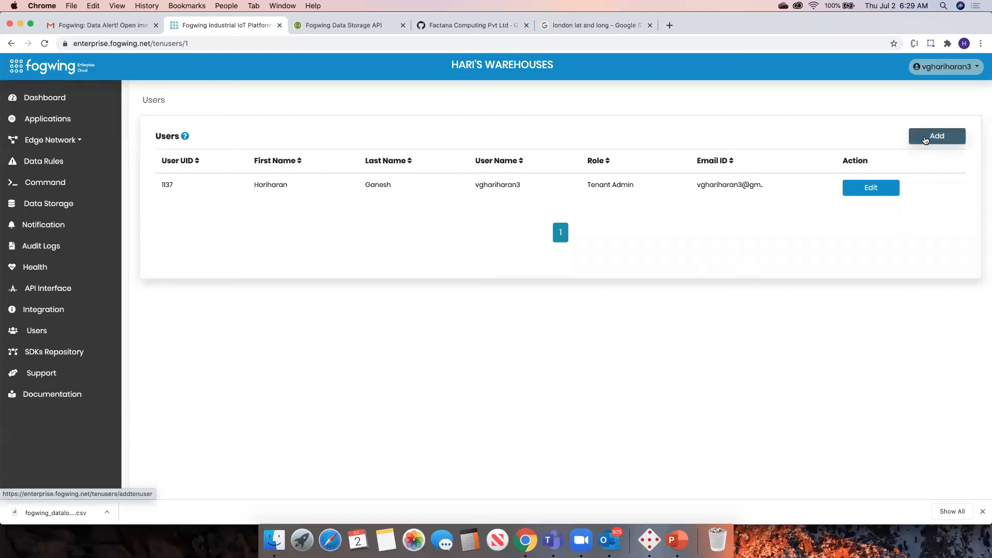
{"action": "left_click", "coordinate": [925, 139]}
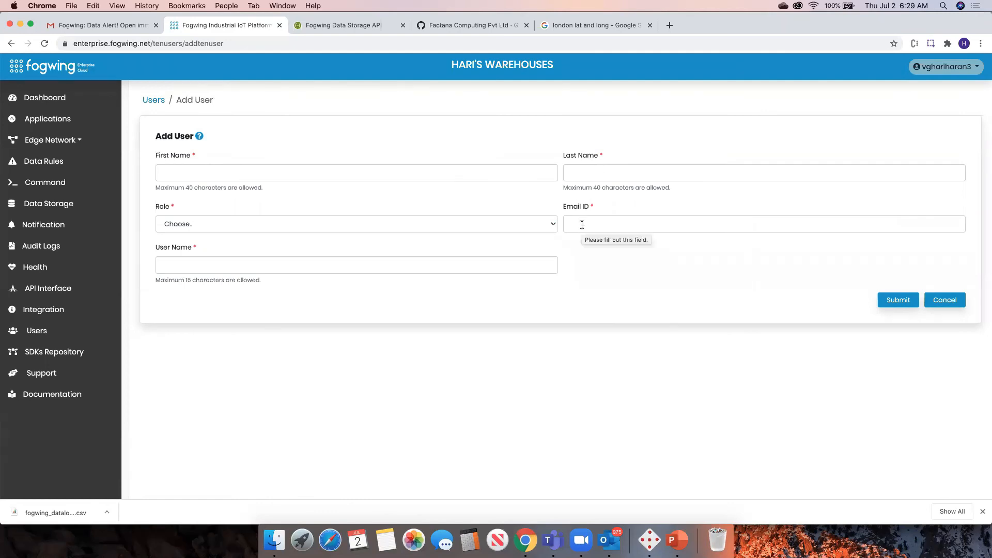
{"action": "left_click", "coordinate": [582, 224]}
{"action": "left_click", "coordinate": [708, 264]}
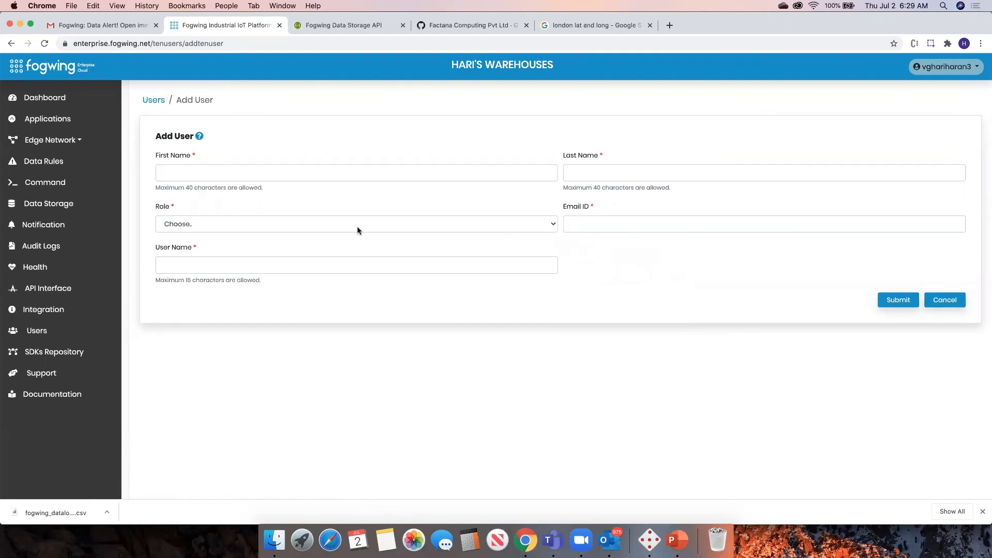
{"action": "left_click", "coordinate": [358, 223]}
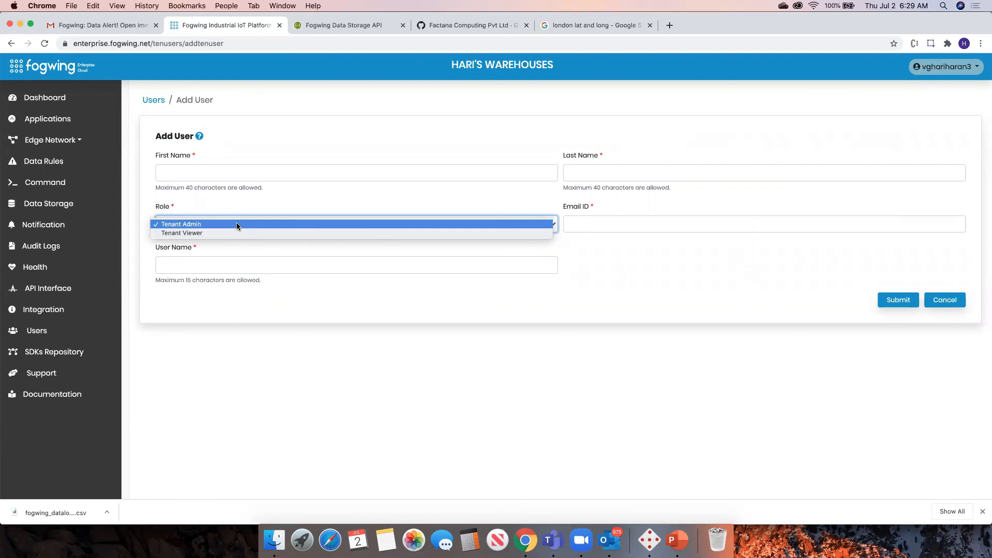
{"action": "left_click", "coordinate": [219, 260]}
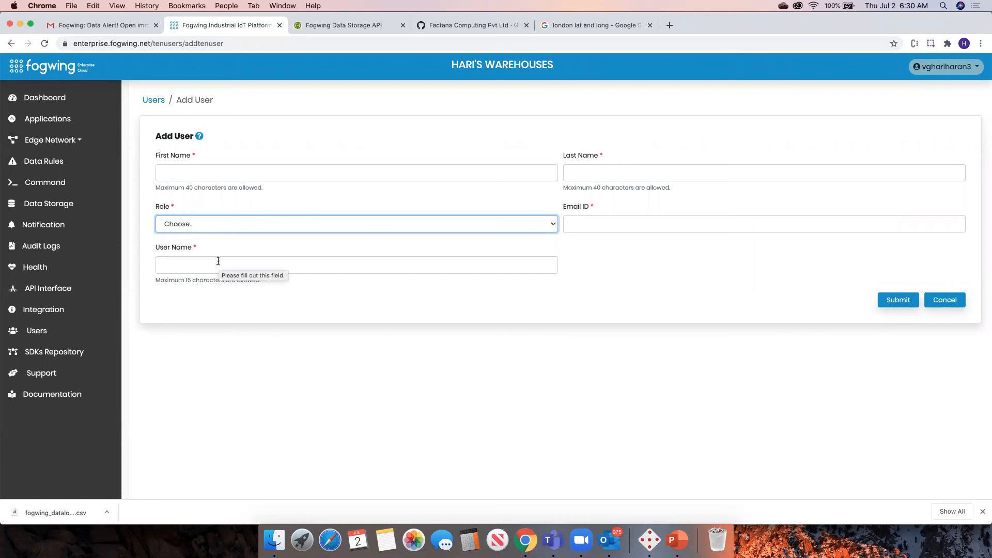
{"action": "left_click", "coordinate": [397, 315]}
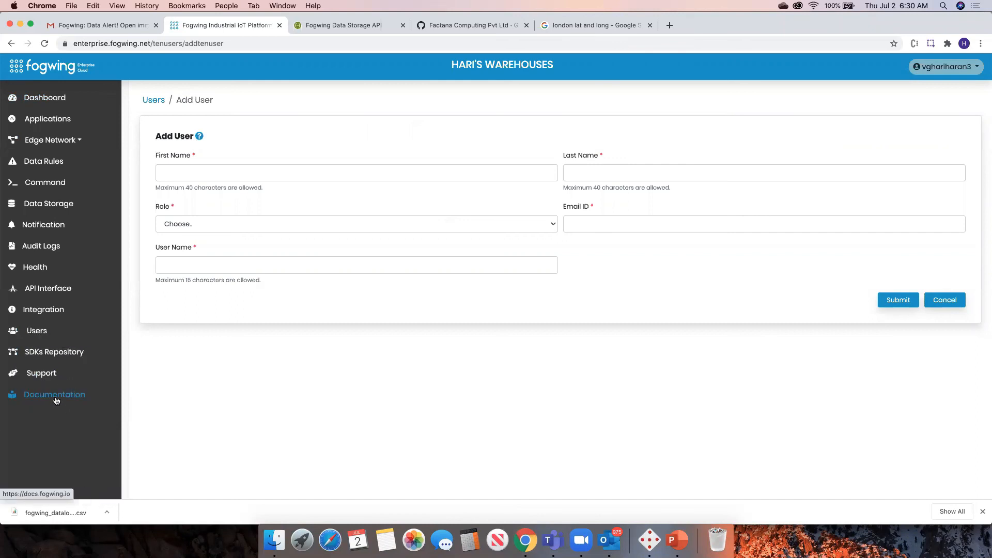
Open the Fogwing documentation and read the Create IoT Hub Access page.
{"action": "left_click", "coordinate": [56, 400]}
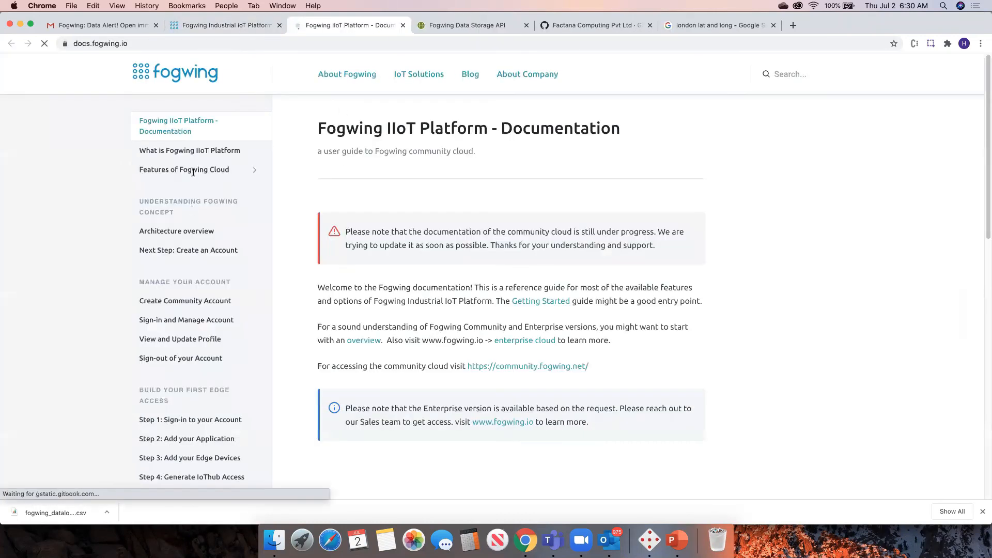
{"action": "scroll", "coordinate": [198, 262], "scroll_direction": "down", "scroll_amount": 10}
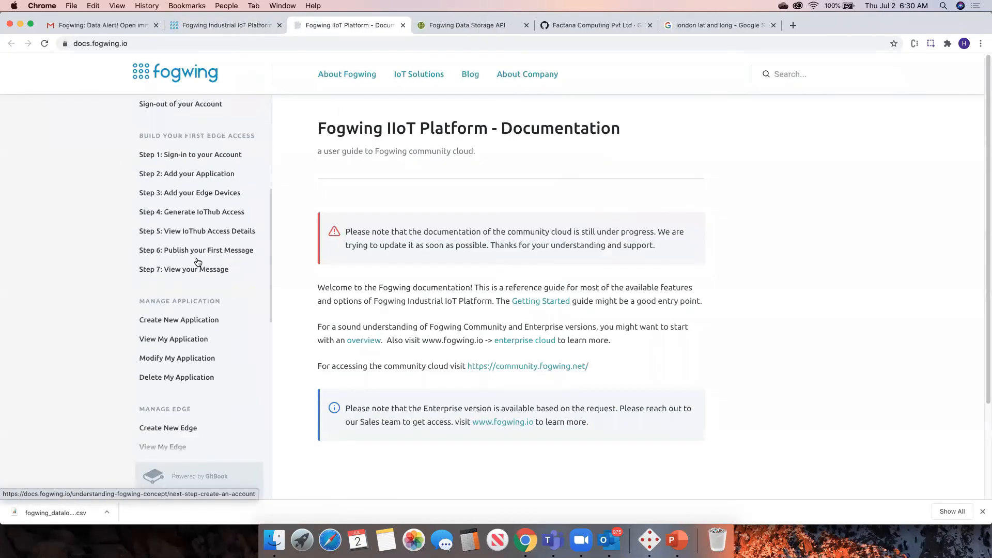
{"action": "scroll", "coordinate": [406, 249], "scroll_direction": "down", "scroll_amount": 3}
{"action": "scroll", "coordinate": [406, 249], "scroll_direction": "up", "scroll_amount": 3}
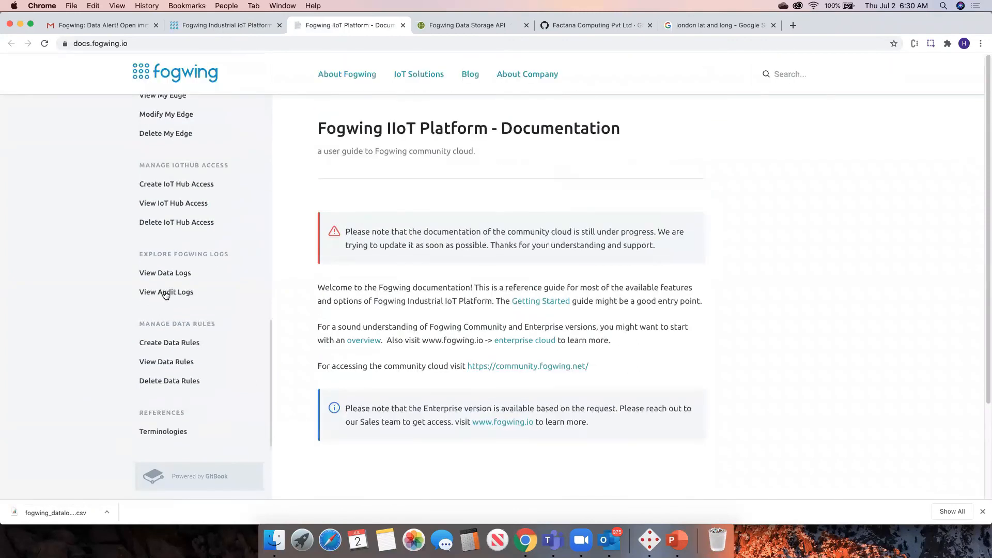
{"action": "left_click", "coordinate": [202, 186]}
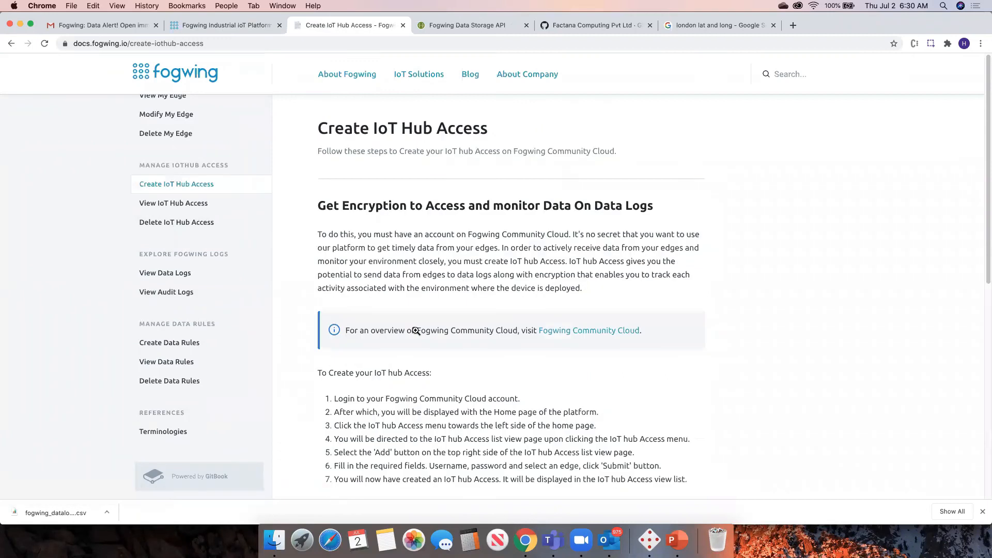
{"action": "scroll", "coordinate": [512, 268], "scroll_direction": "down", "scroll_amount": 6}
{"action": "scroll", "coordinate": [331, 307], "scroll_direction": "down", "scroll_amount": 2}
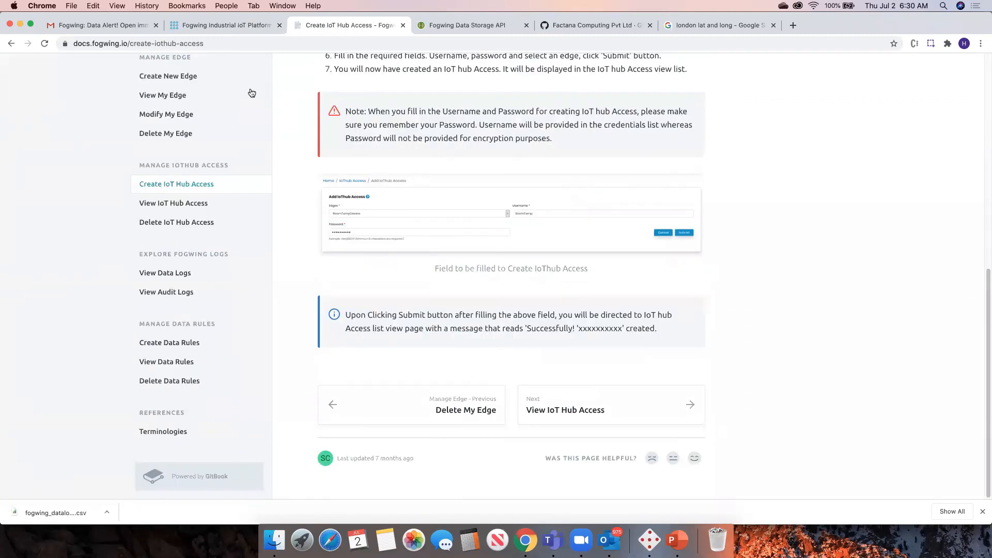
Return to the platform tab and open the Dashboard to view the edges map and summary charts.
{"action": "left_click", "coordinate": [234, 25]}
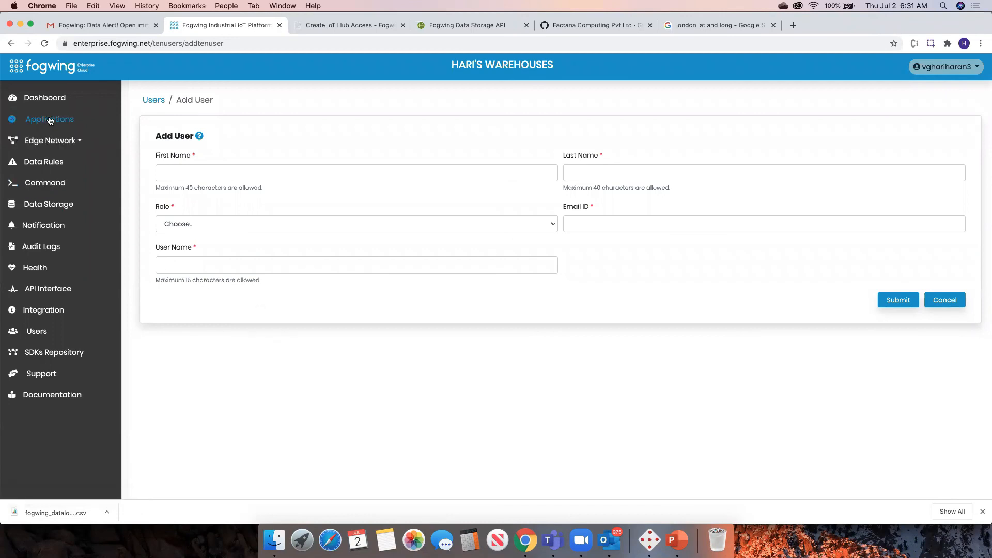
{"action": "left_click", "coordinate": [57, 101]}
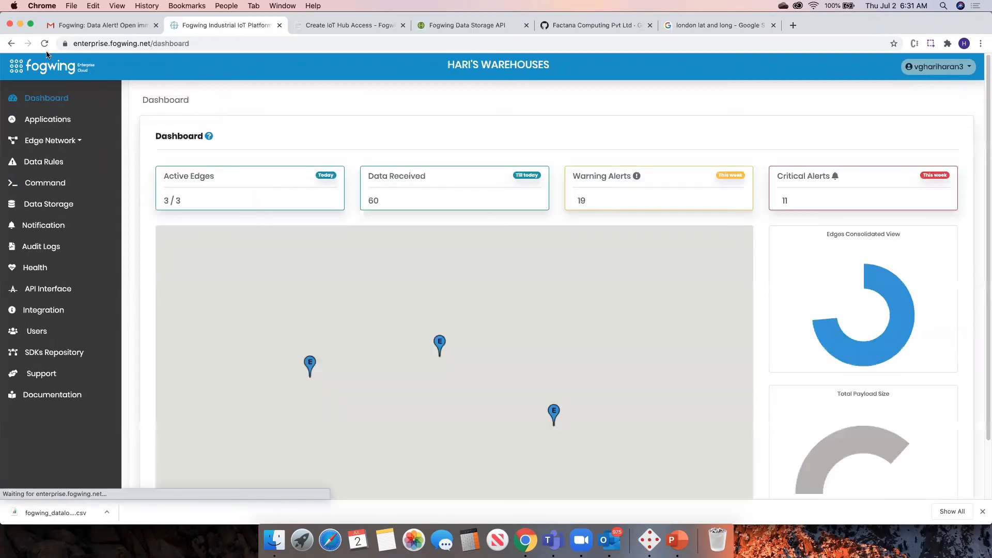
{"action": "left_click_drag", "start_coordinate": [986, 247], "coordinate": [985, 351]}
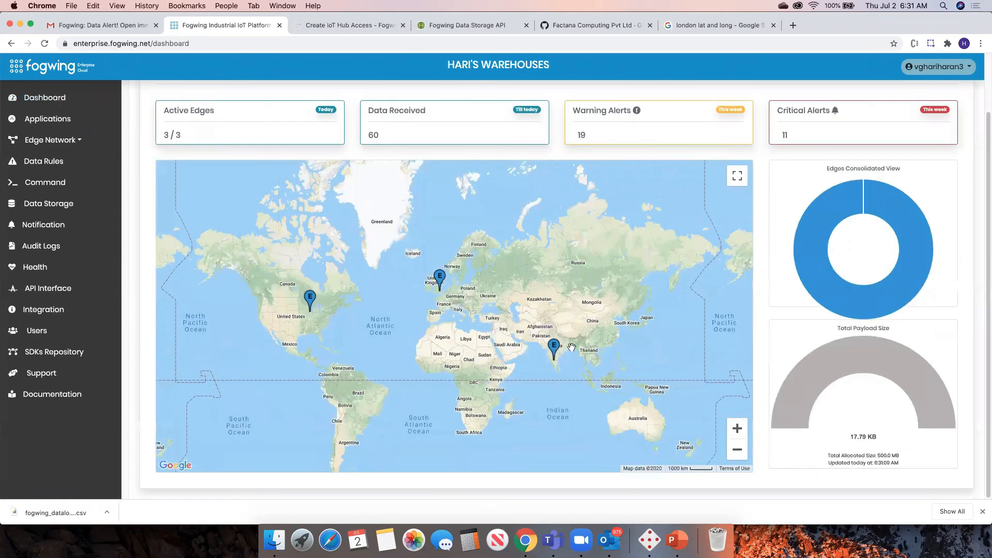